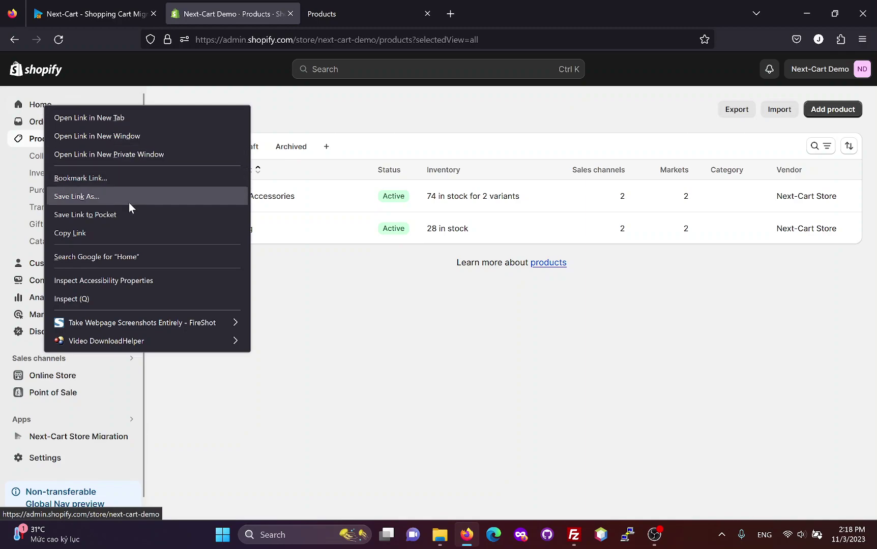
left_click(128, 233)
left_click(95, 19)
left_click(207, 305)
type("https://admin.shopify.com/store/next-cart-demo")
left_click(265, 356)
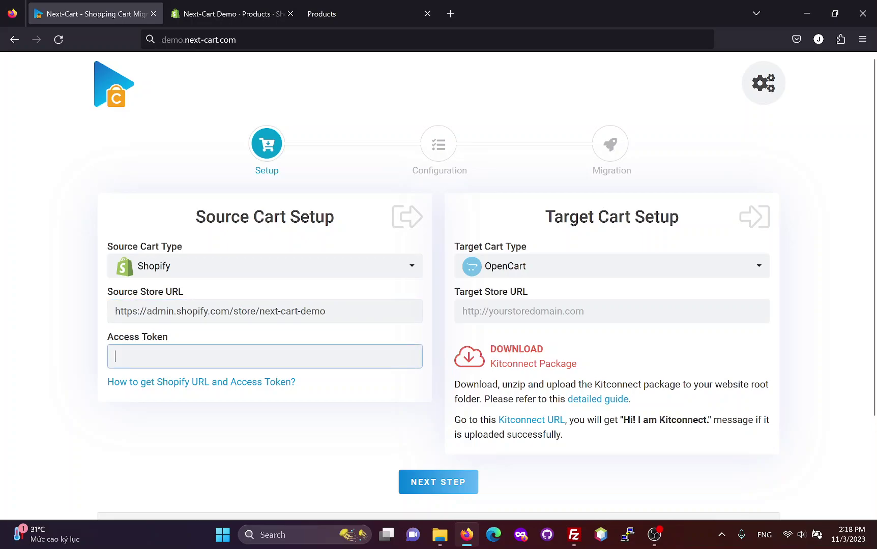
Open the guide on getting the Shopify URL and Access Token, and read where token generation starts
left_click(215, 382)
scroll(337, 362, "down", 2)
scroll(337, 361, "down", 7)
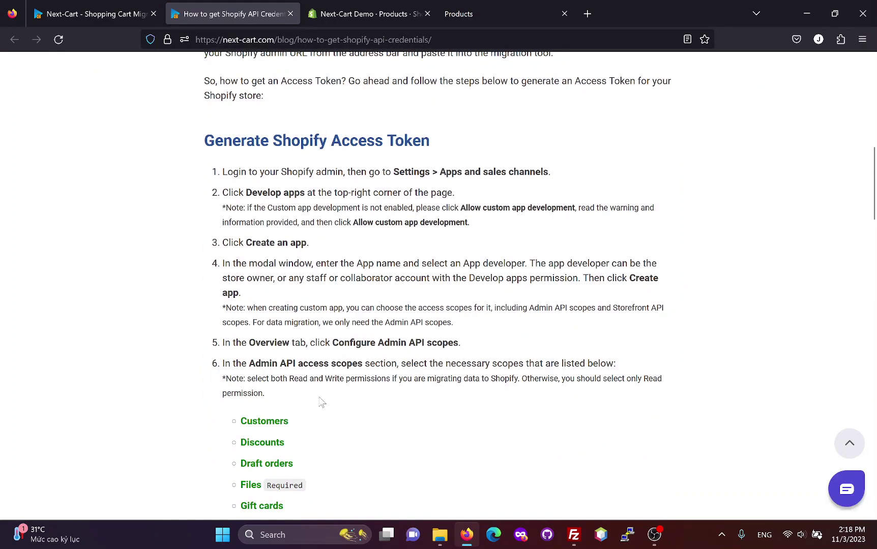
left_click_drag(393, 172, 559, 176)
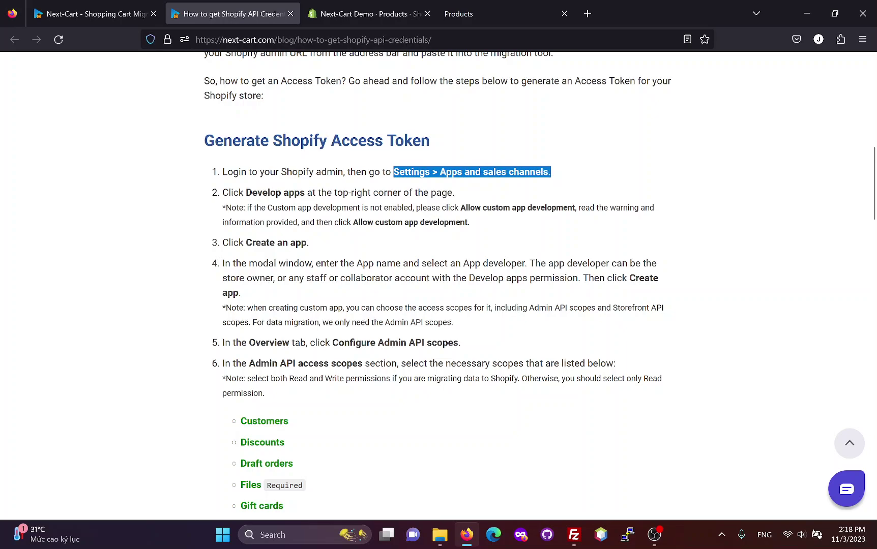
Switch to the Shopify admin and open the app development page within the Apps and sales channels settings
left_click(377, 13)
left_click(42, 458)
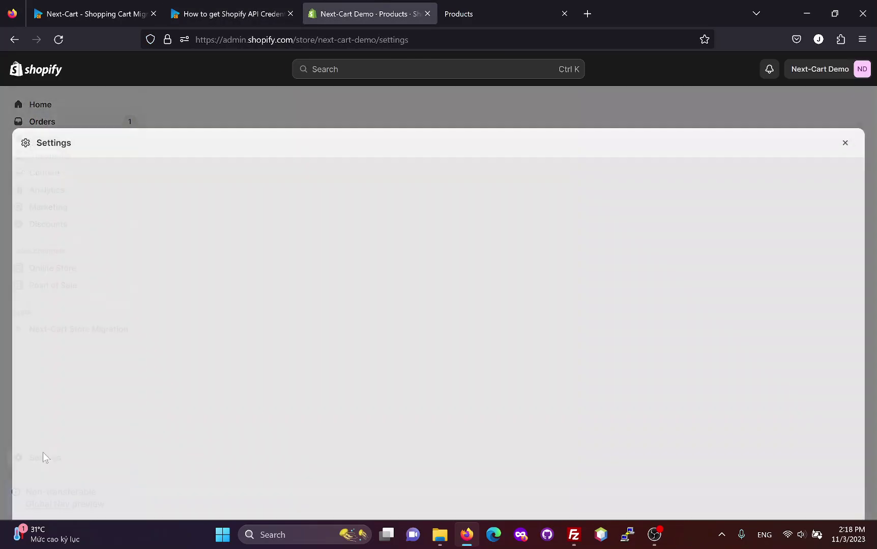
left_click(161, 440)
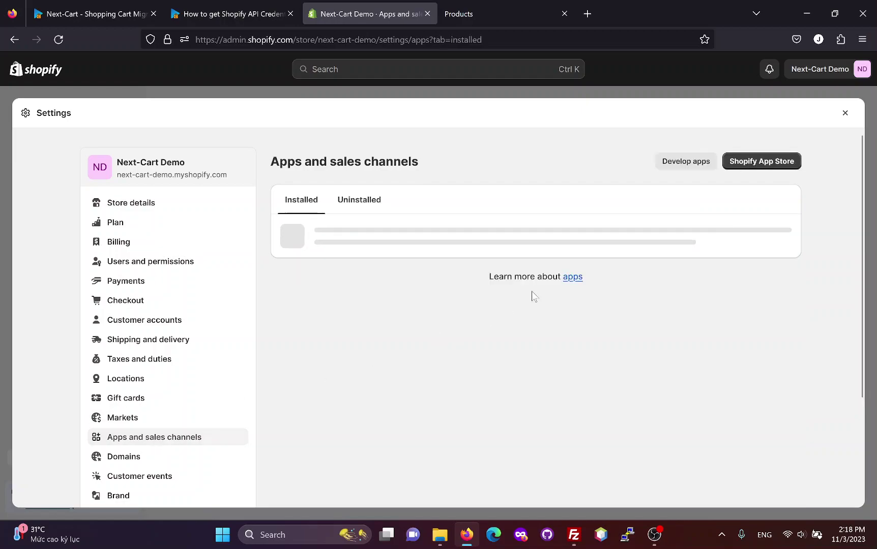
left_click(683, 164)
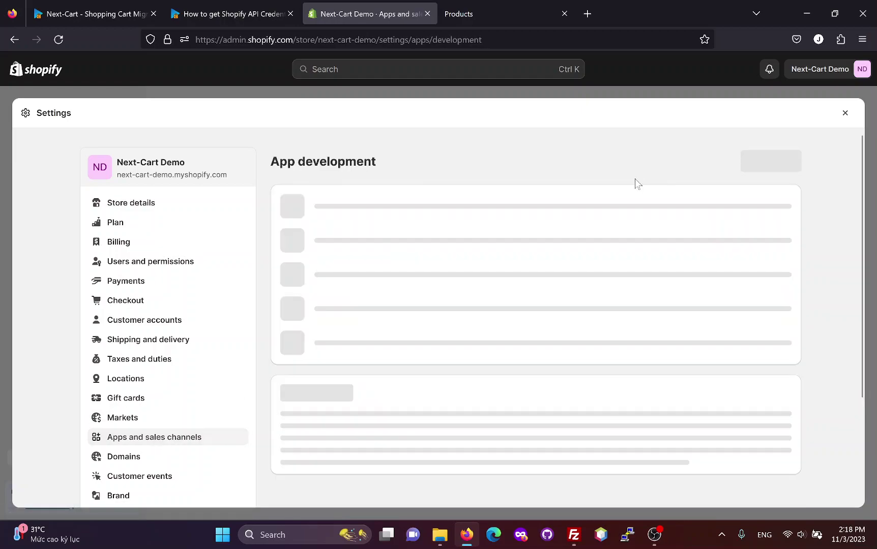
Create a custom app named OpenCart Migration, keeping the preselected app developer
left_click(761, 166)
type("Ope")
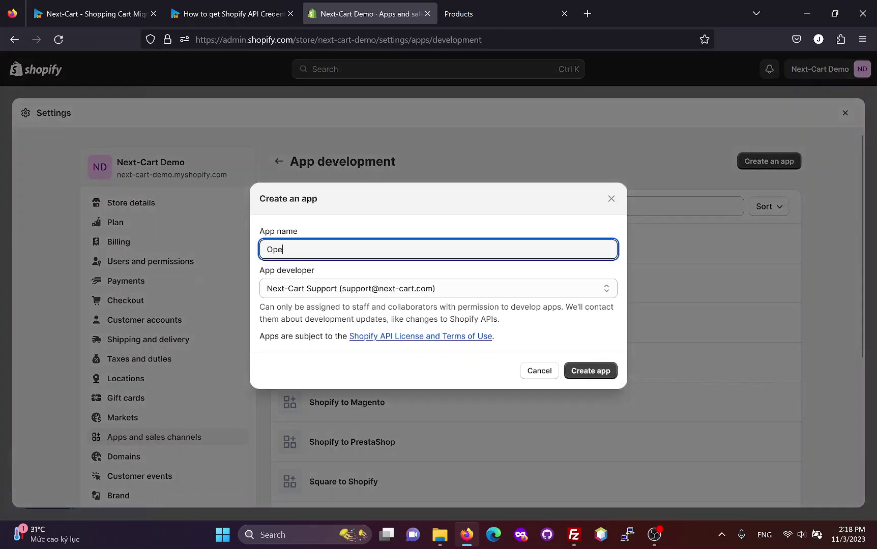
type("nCart Migation")
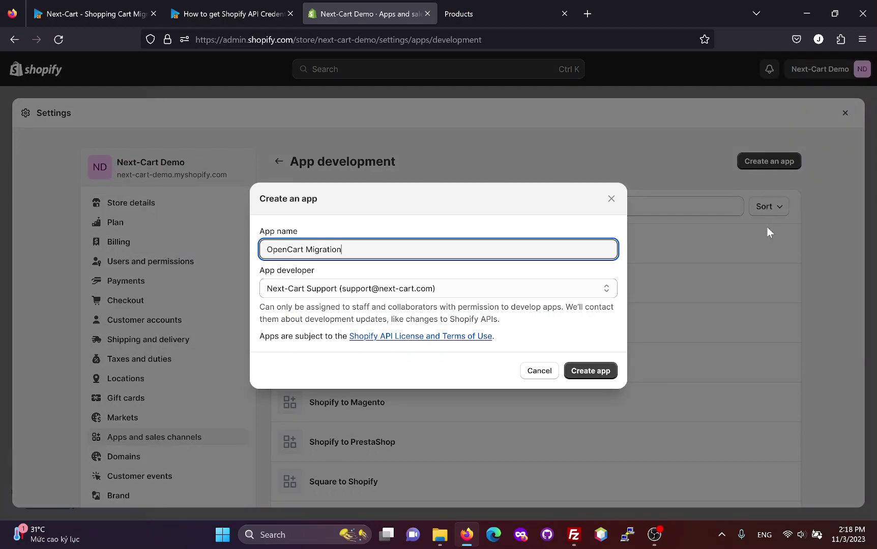
left_click(599, 370)
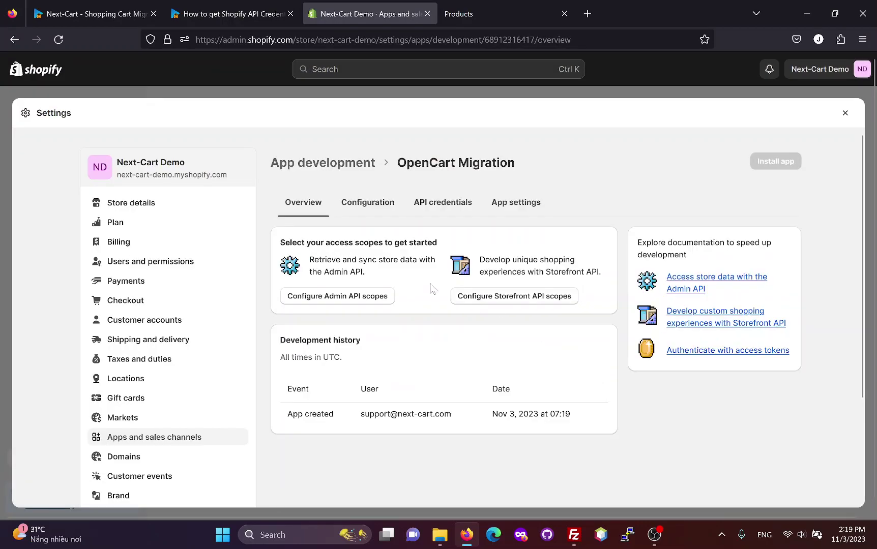
Open the app's Admin API scopes configuration and consult the guide's list of scopes required for migration
left_click(329, 302)
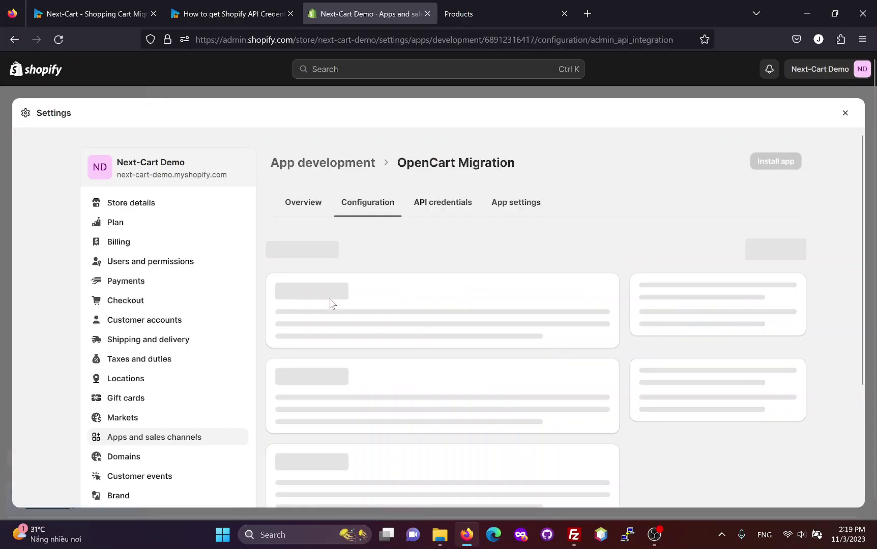
scroll(626, 322, "down", 3)
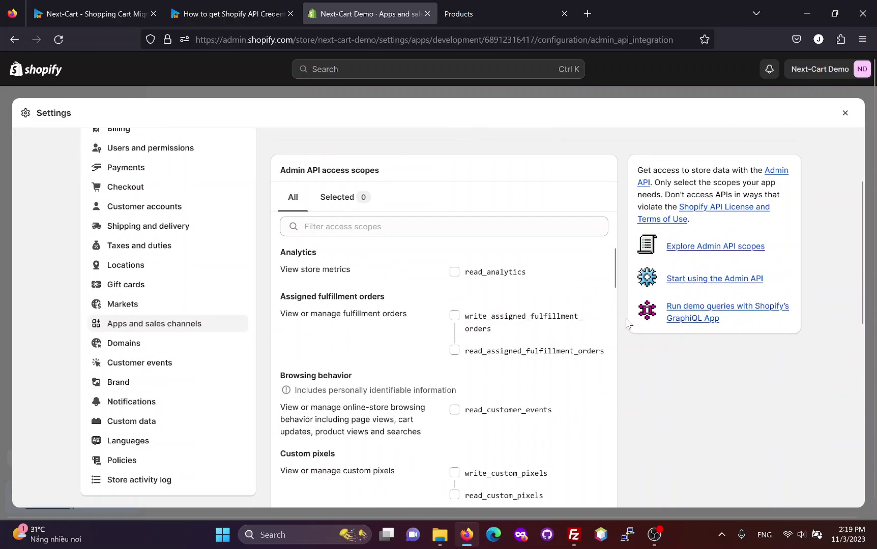
scroll(526, 317, "down", 4)
scroll(539, 314, "down", 2)
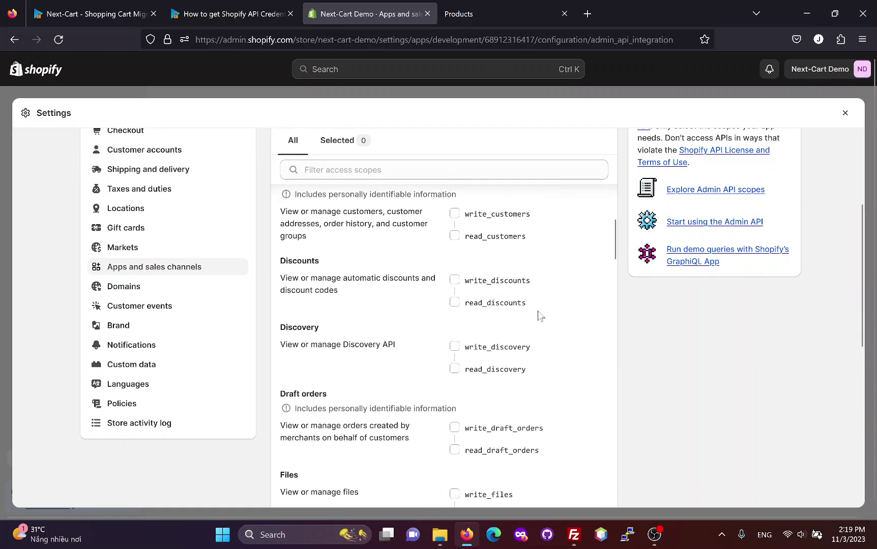
scroll(525, 336, "up", 1)
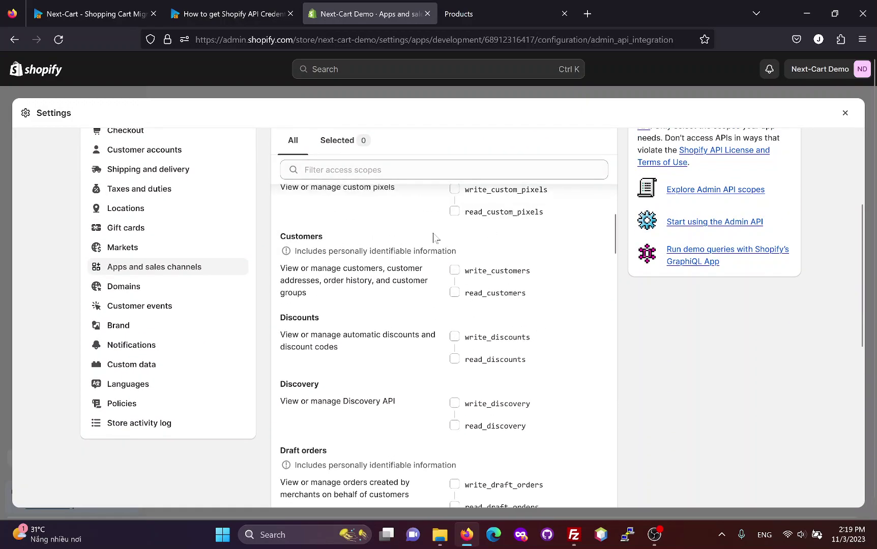
left_click(275, 17)
scroll(376, 278, "down", 5)
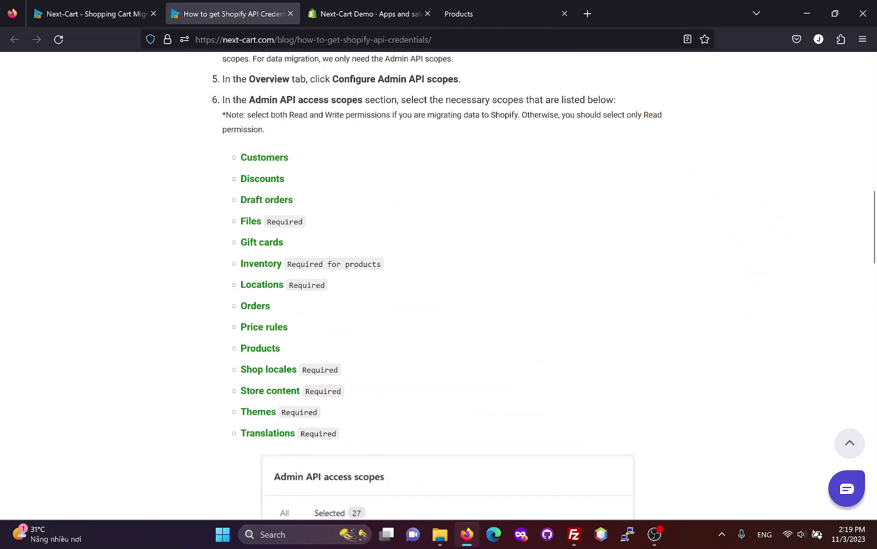
Grant the app the read_customers, read_discounts, read_draft_orders and read_files scopes in Shopify
left_click(356, 16)
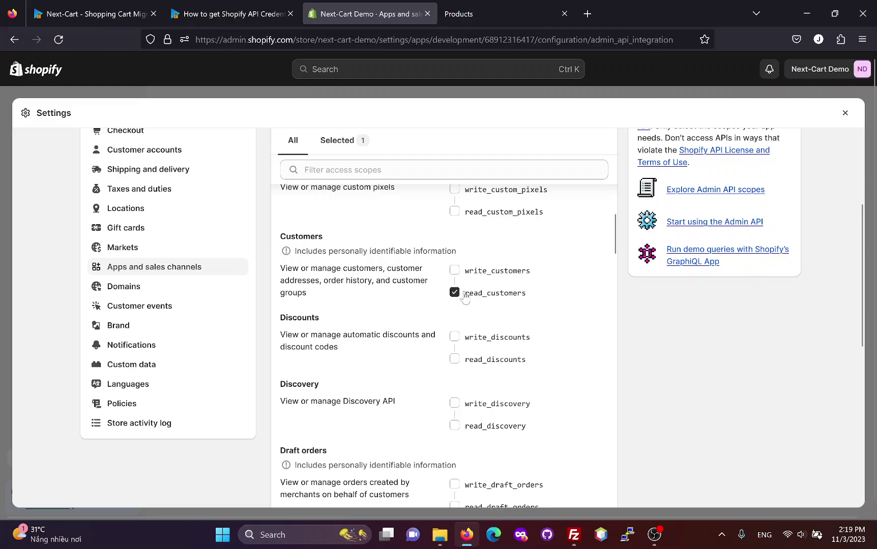
scroll(464, 297, "down", 1)
scroll(483, 307, "down", 2)
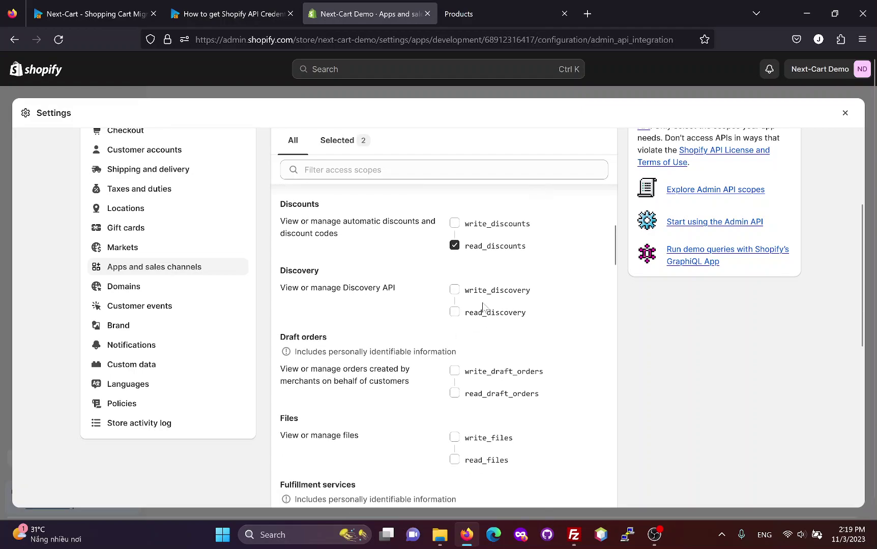
scroll(486, 342, "down", 1)
left_click(481, 350)
scroll(488, 354, "down", 2)
Add the read_gift_cards, read_inventory and read_locations scopes to the app's Admin API access
scroll(493, 354, "down", 1)
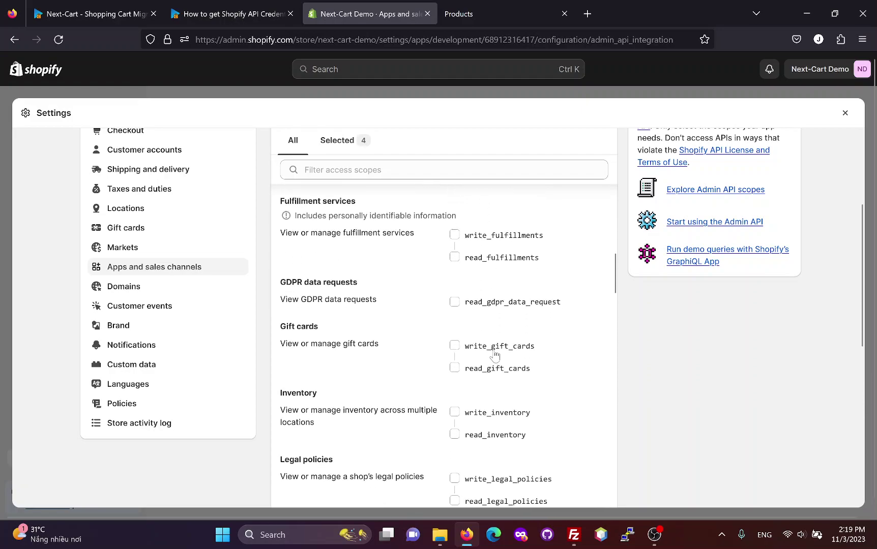
left_click(479, 367)
scroll(479, 372, "down", 1)
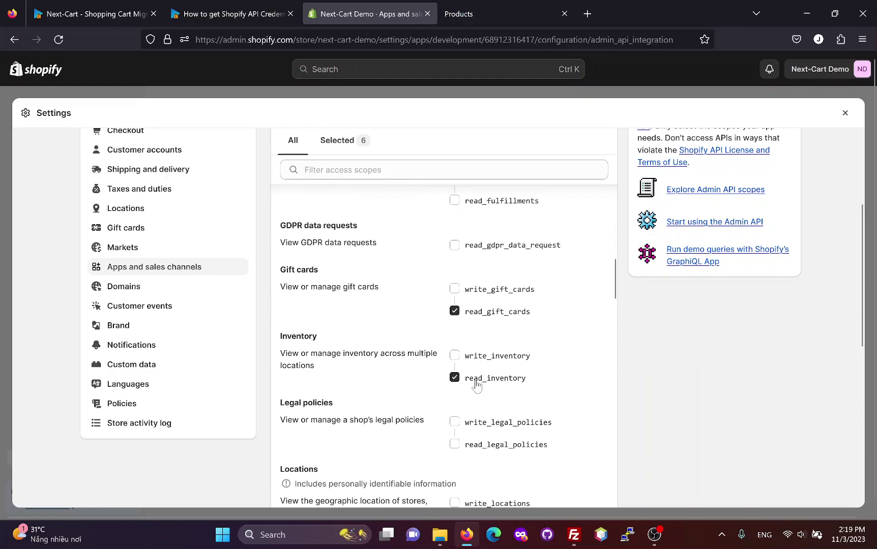
scroll(478, 377, "down", 3)
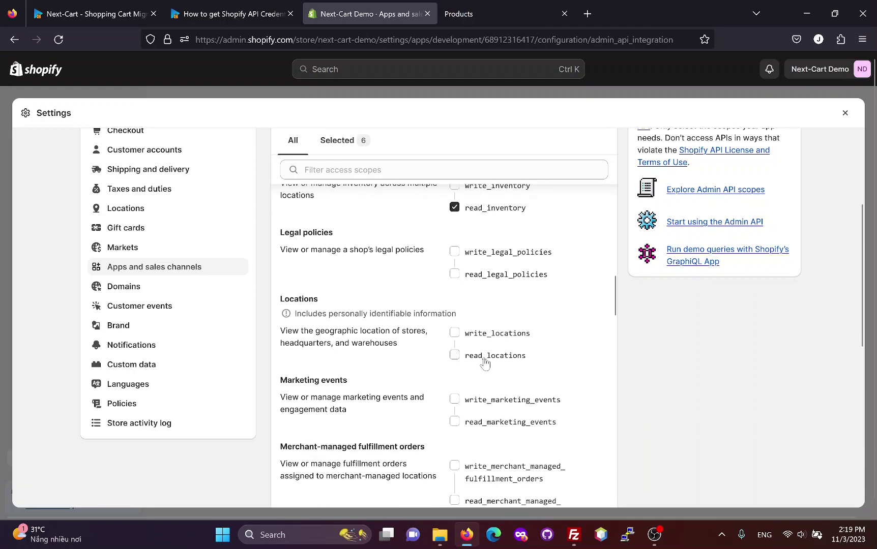
left_click(486, 362)
Add the read_orders, read_price_rules and read_products scopes to the app's Admin API access
scroll(487, 364, "down", 1)
scroll(488, 364, "down", 5)
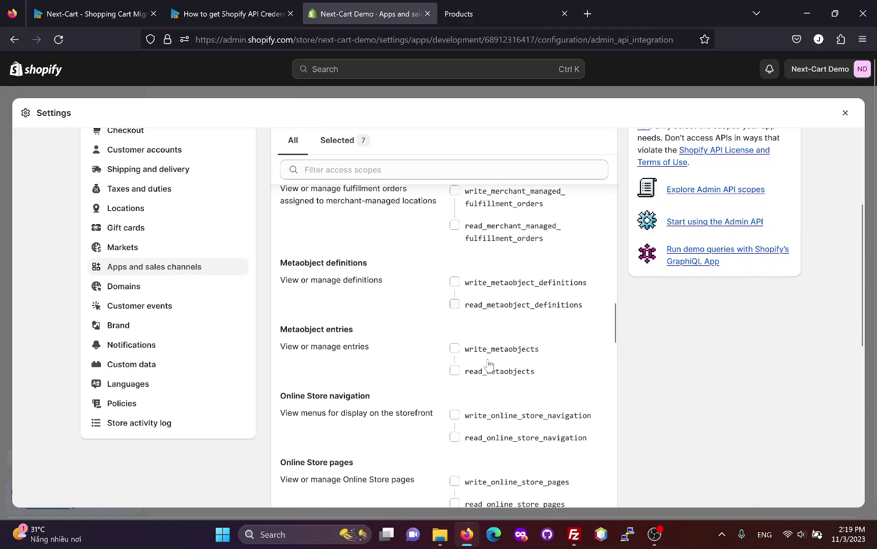
scroll(487, 364, "down", 4)
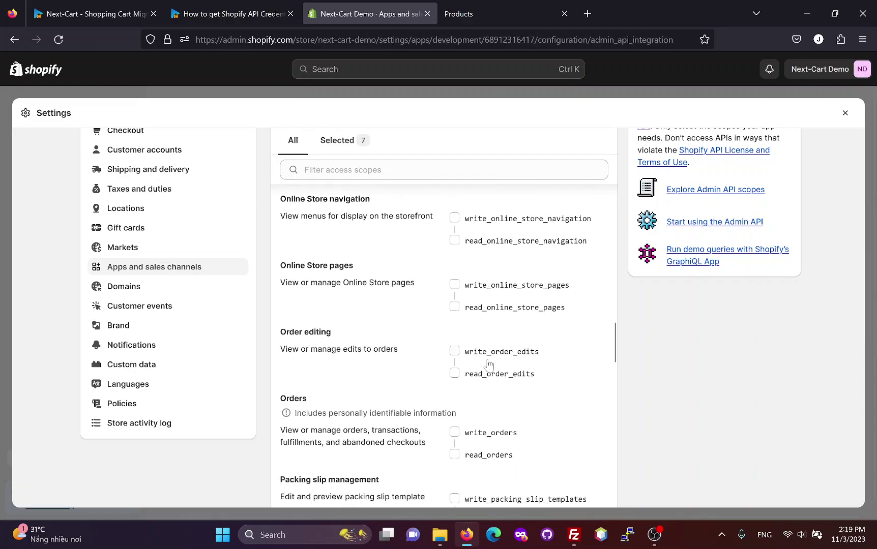
scroll(487, 364, "down", 1)
left_click(487, 362)
scroll(487, 365, "down", 3)
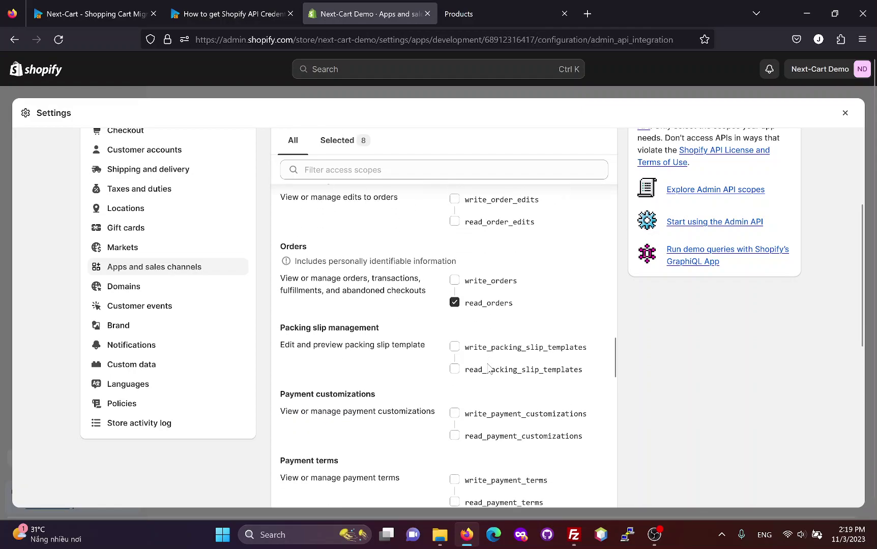
scroll(487, 370, "down", 3)
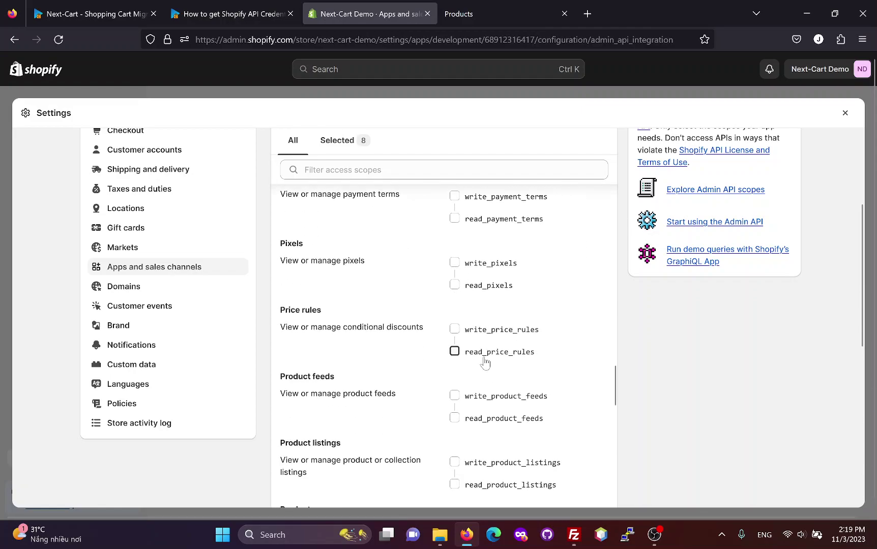
left_click(485, 356)
scroll(484, 358, "down", 2)
scroll(485, 362, "down", 1)
left_click(478, 382)
Add the read_locales, read_content, read_themes and read_translations scopes to the app's Admin API access
scroll(490, 385, "down", 4)
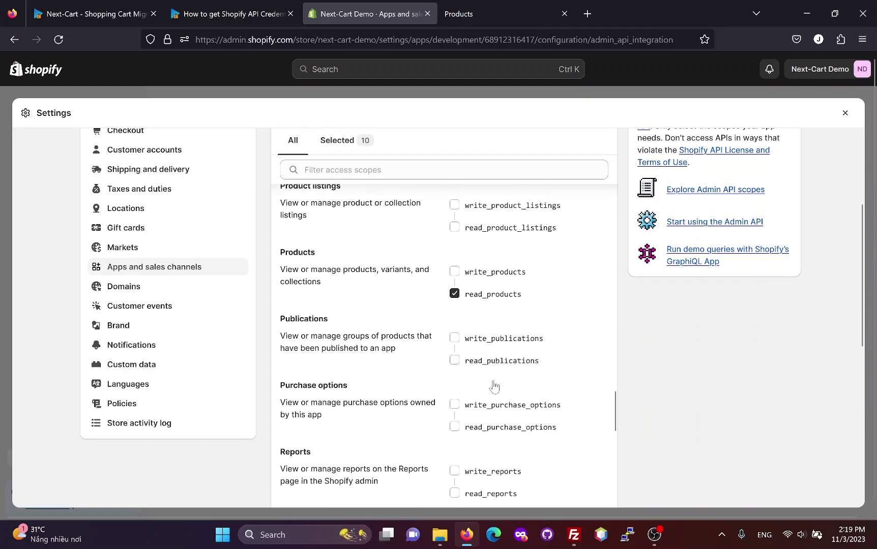
scroll(497, 384, "down", 6)
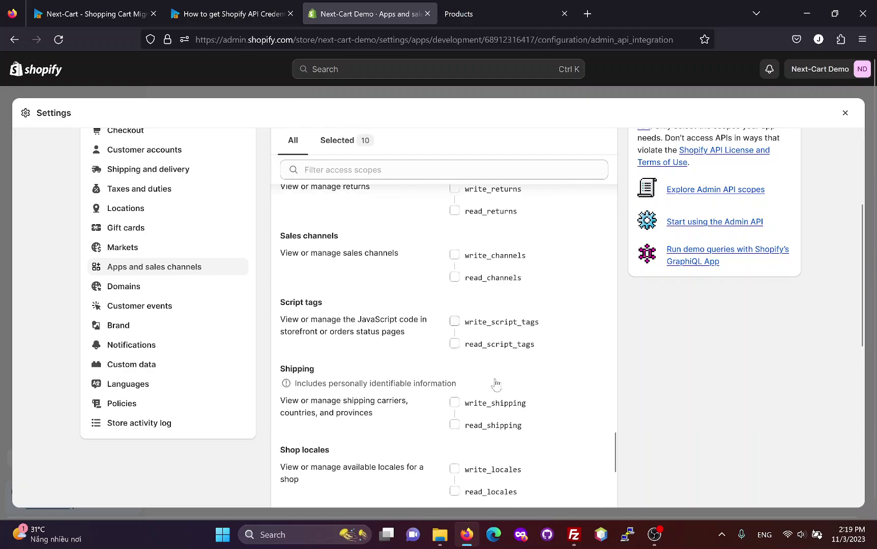
left_click(487, 426)
scroll(496, 399, "down", 4)
scroll(501, 391, "down", 5)
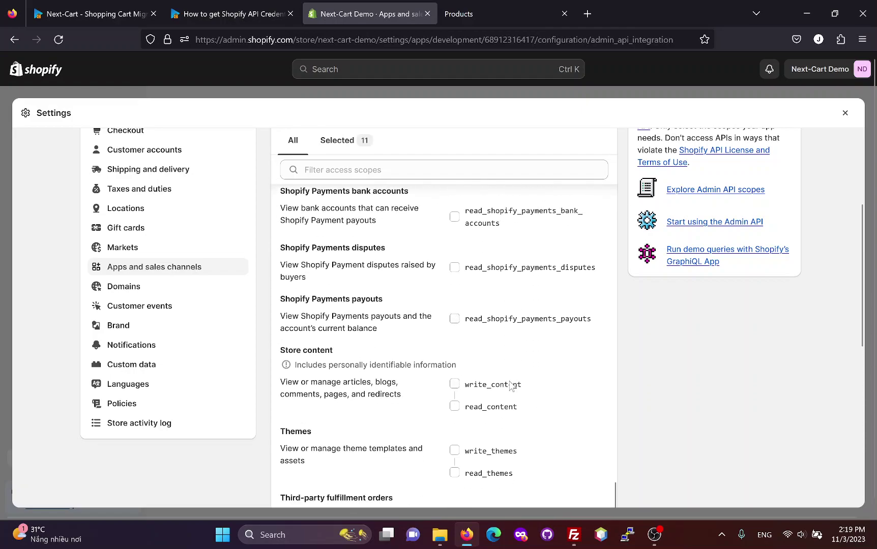
left_click(499, 394)
scroll(499, 397, "down", 2)
left_click(492, 401)
scroll(501, 424, "down", 4)
left_click(491, 446)
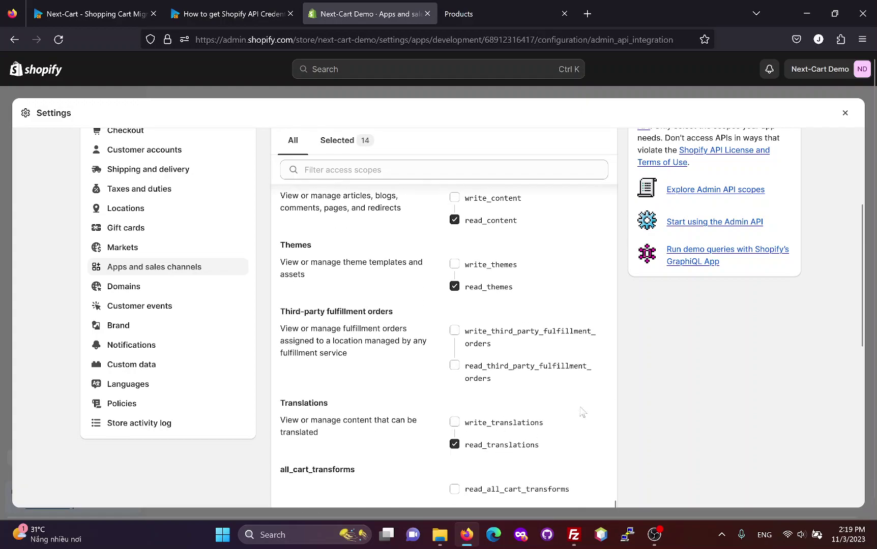
Save the selected Admin API scopes and install the OpenCart Migration app on the store
scroll(610, 402, "up", 5)
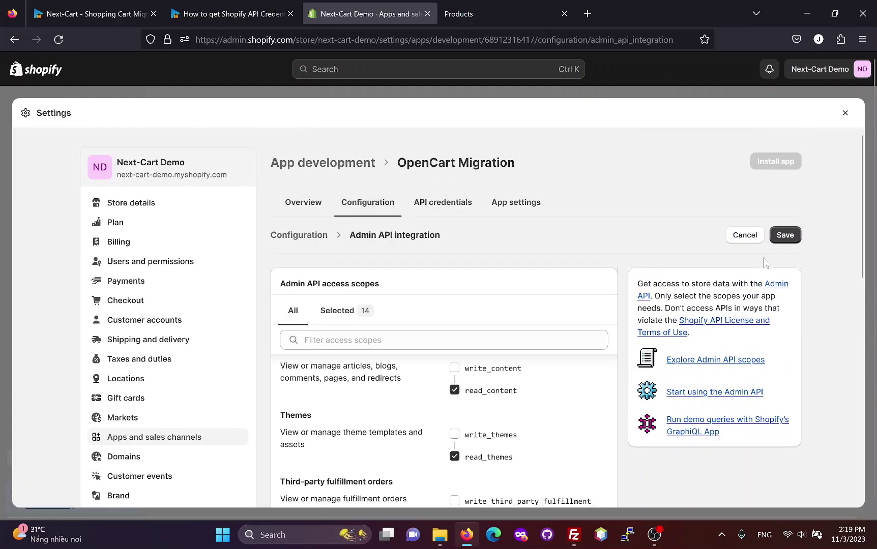
left_click(785, 237)
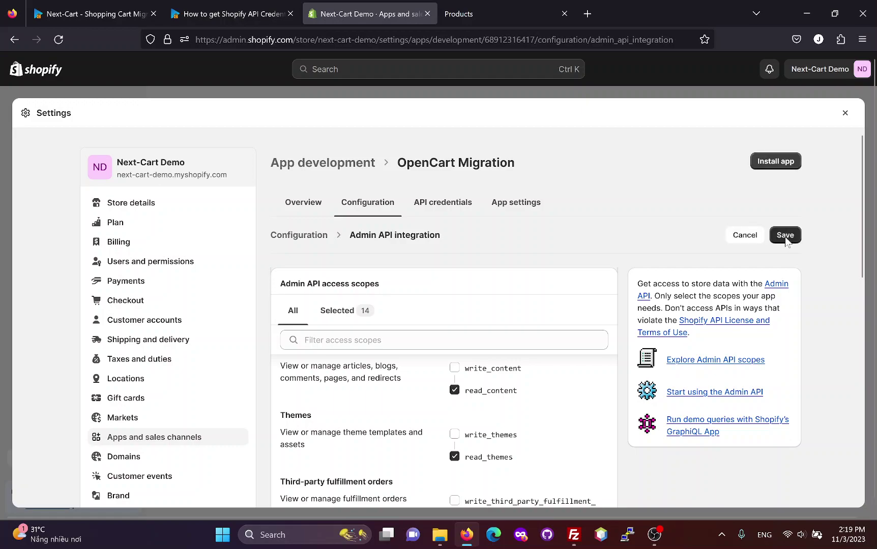
left_click(773, 163)
left_click(603, 349)
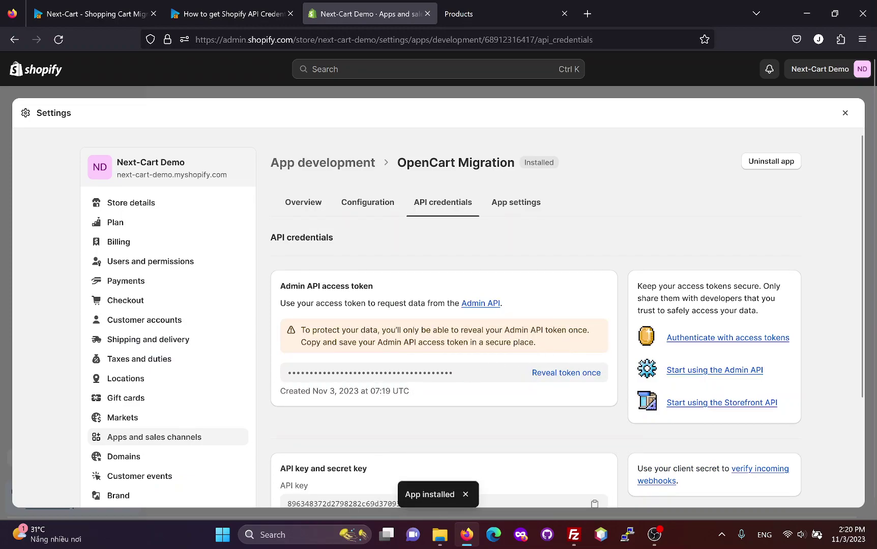
Reveal and copy the Admin API access token, and paste it into the migration tool's source Access Token field
left_click(567, 374)
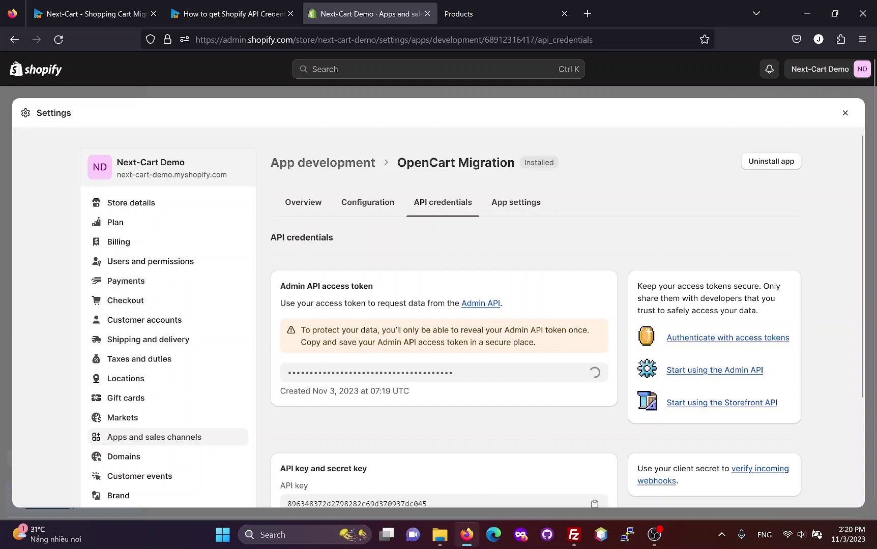
left_click(593, 373)
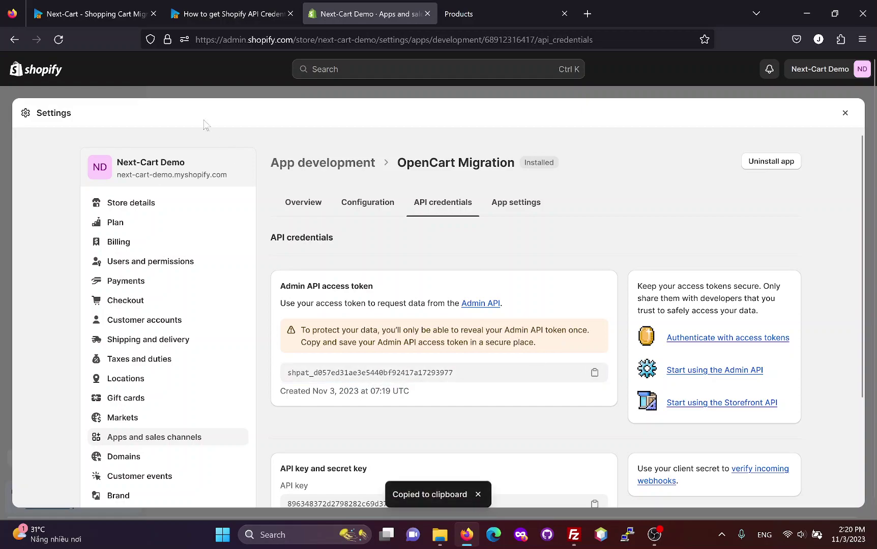
left_click(105, 18)
left_click(254, 356)
key("ctrl+v")
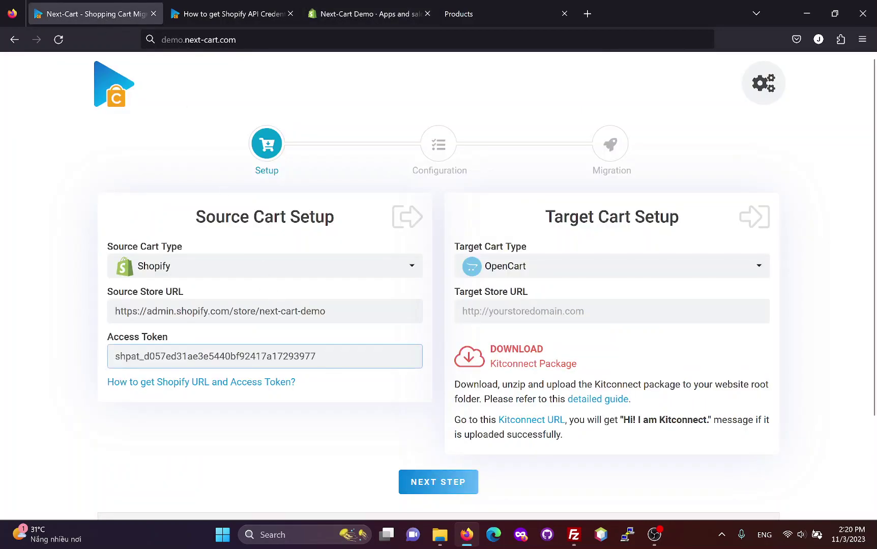
left_click(480, 311)
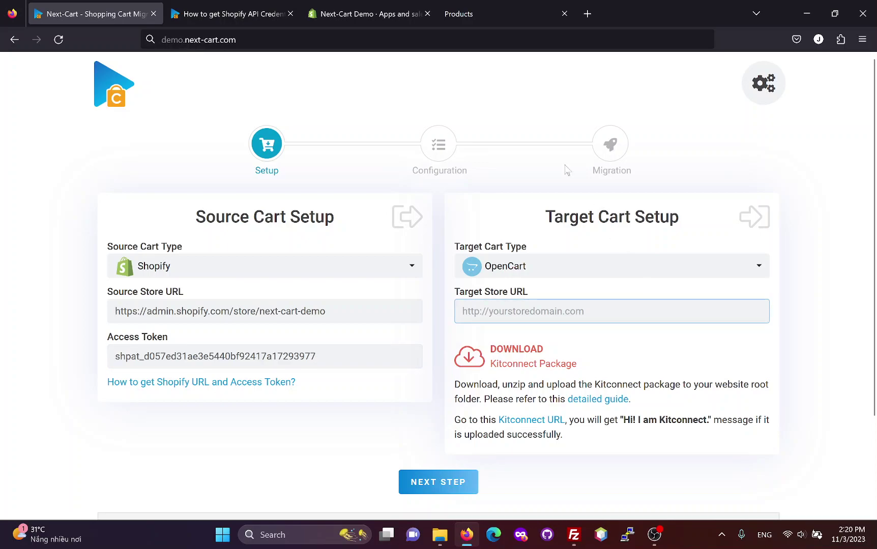
left_click(501, 14)
left_click(778, 72)
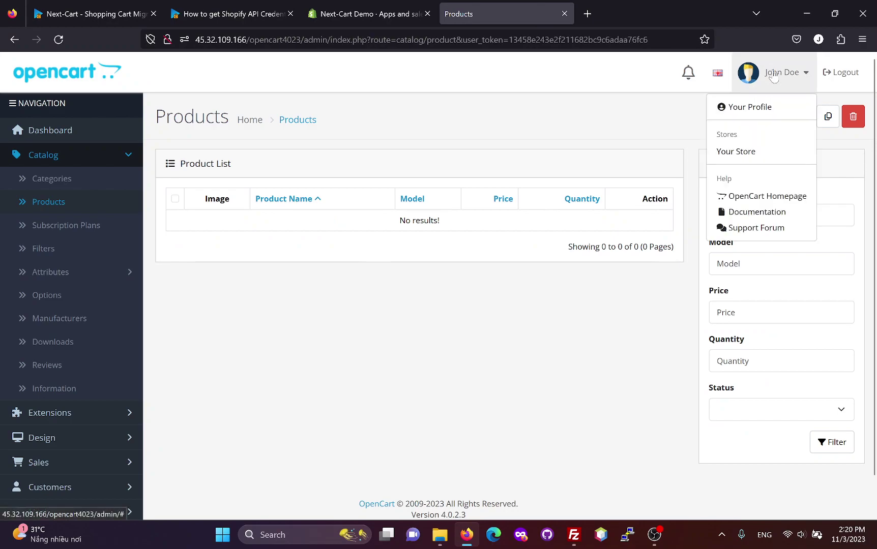
left_click(757, 154)
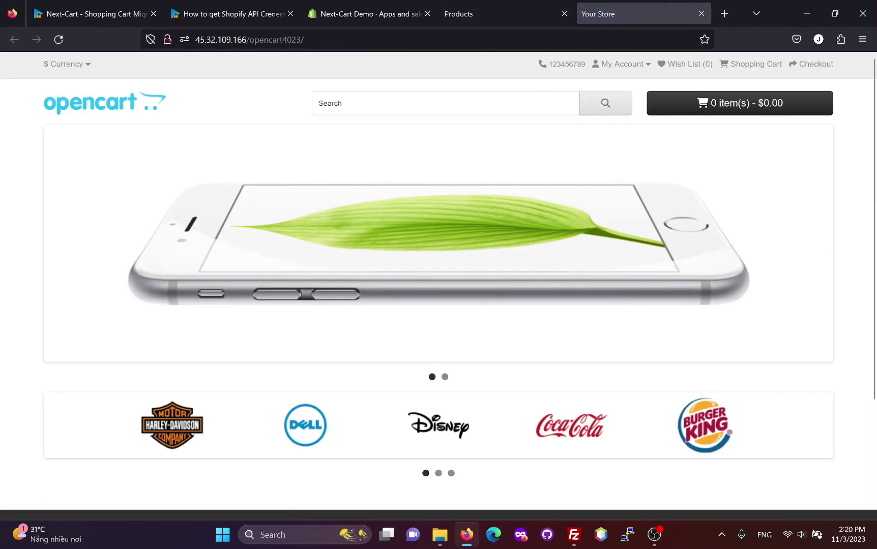
left_click(244, 40)
left_click(69, 17)
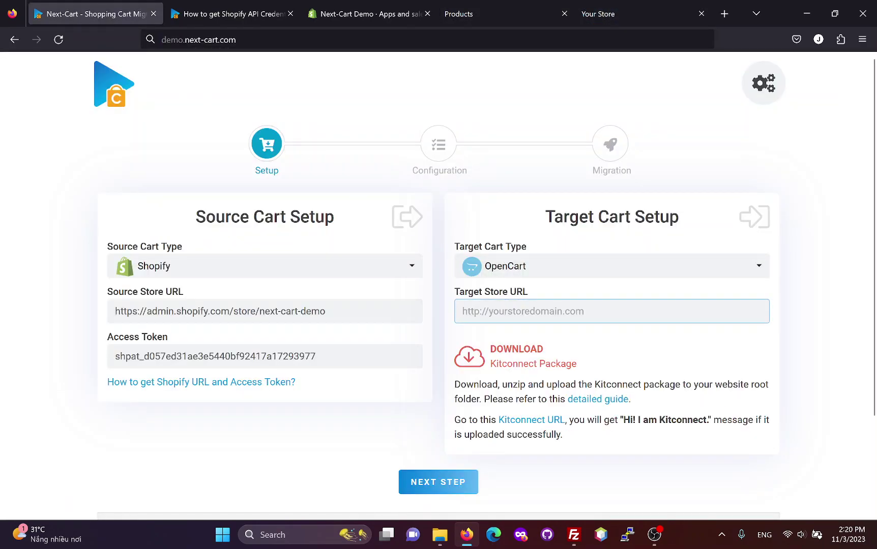
key("ctrl+v")
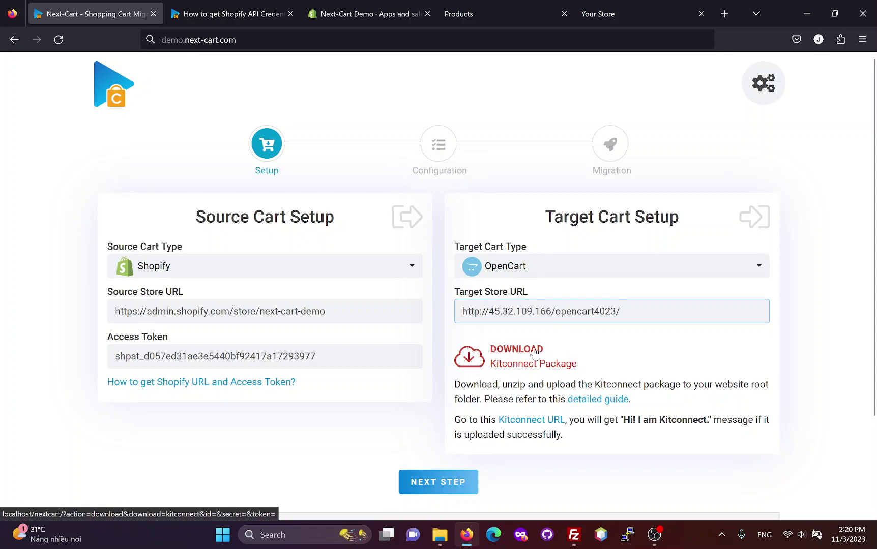
Switch to File Explorer and extract the kitconnect archive into the Downloads\kitconnect folder, showing the extracted files
left_click(439, 534)
right_click(67, 122)
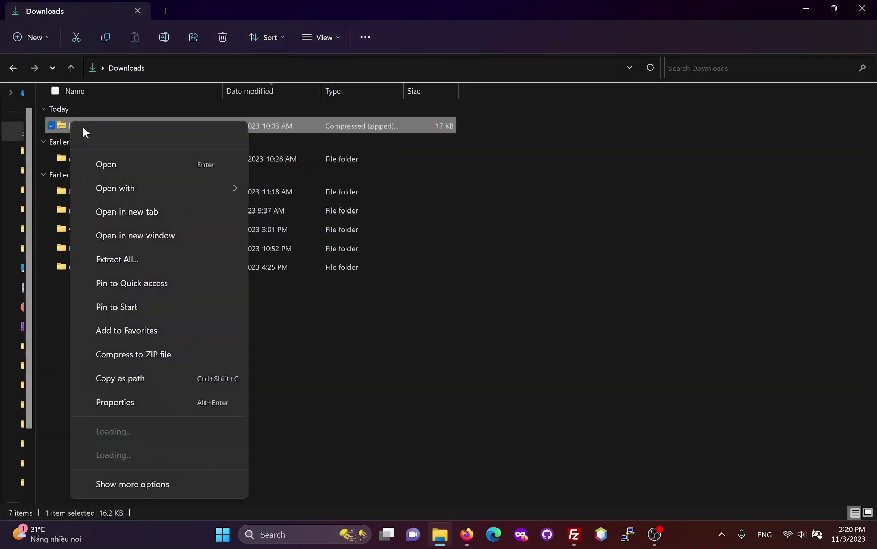
left_click(117, 241)
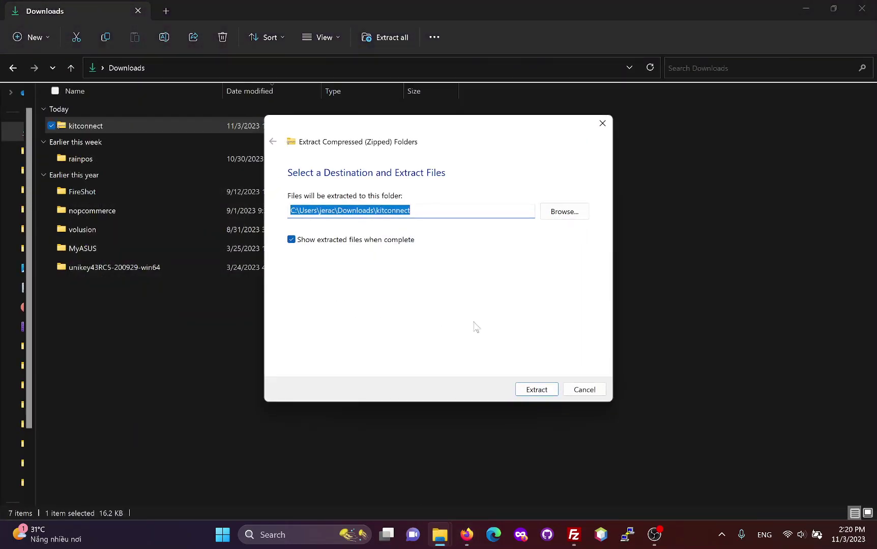
left_click(535, 389)
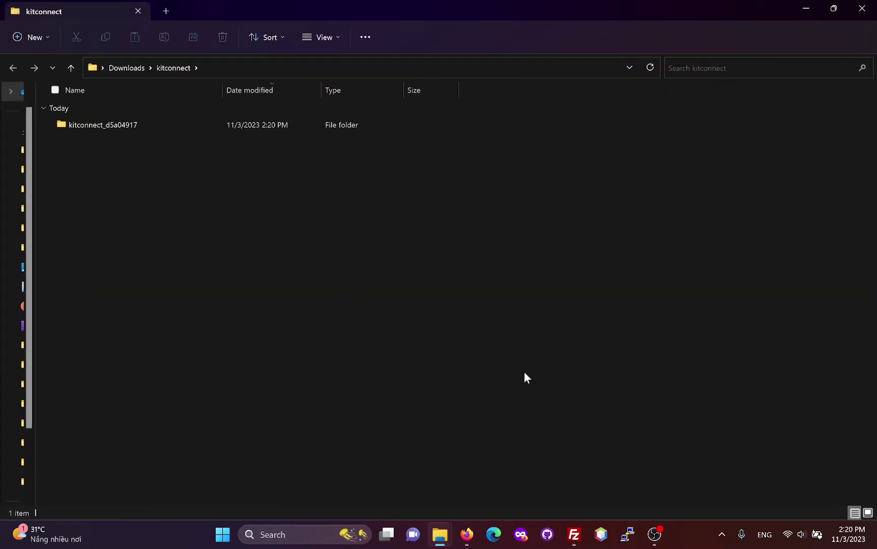
double_click(102, 126)
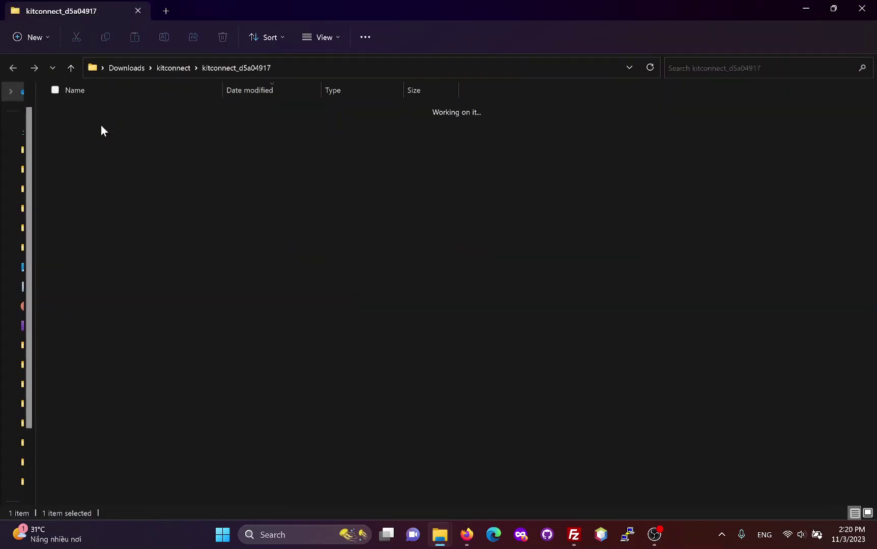
left_click(173, 67)
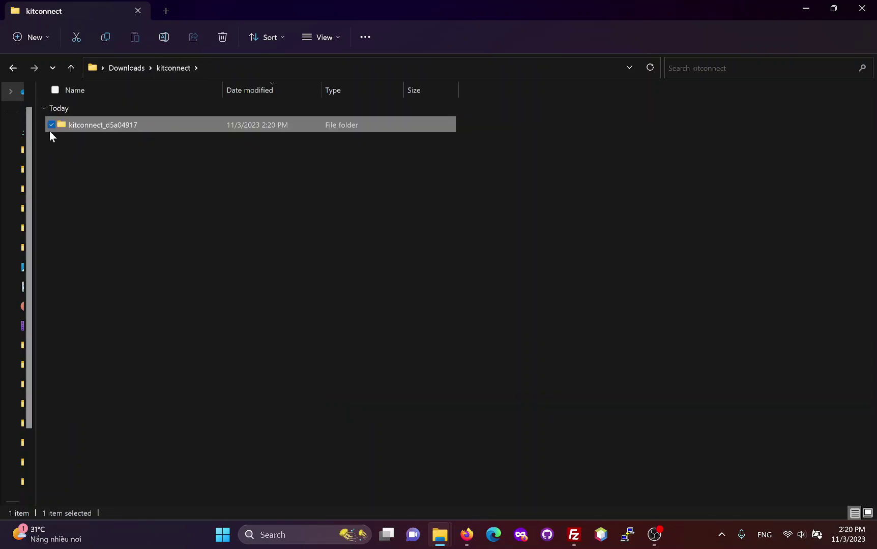
Upload the extracted kitconnect_d5a04917 folder to the remote OpenCart root /var/www/html/opencart4023 in FileZilla
left_click(573, 534)
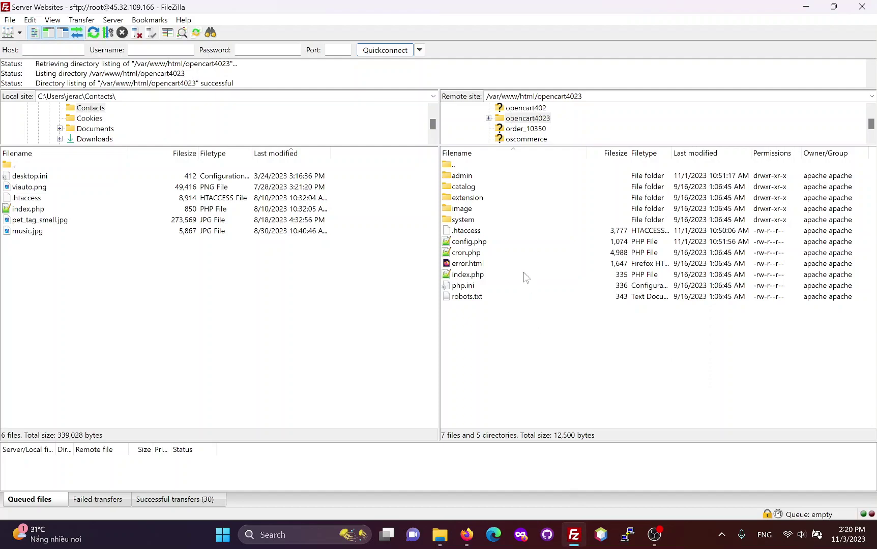
mouse_move(579, 532)
left_click(459, 274)
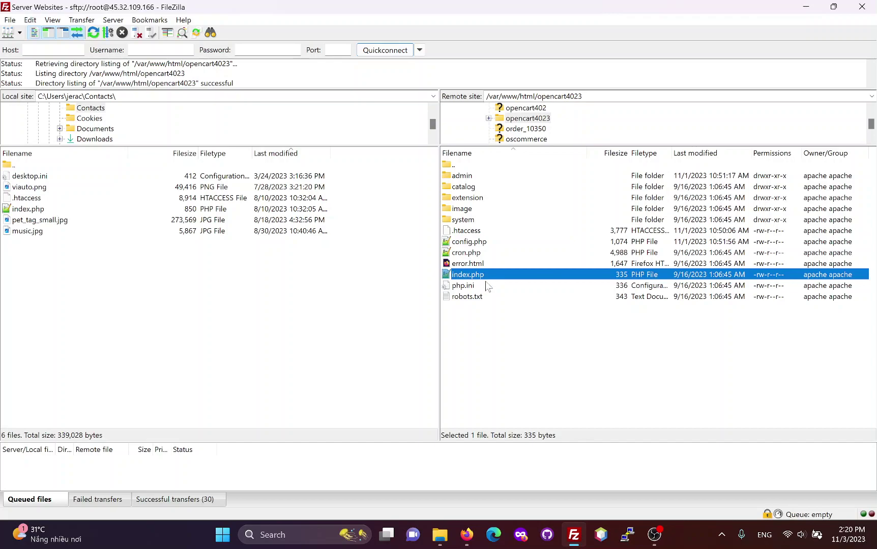
mouse_move(440, 534)
left_click(467, 497)
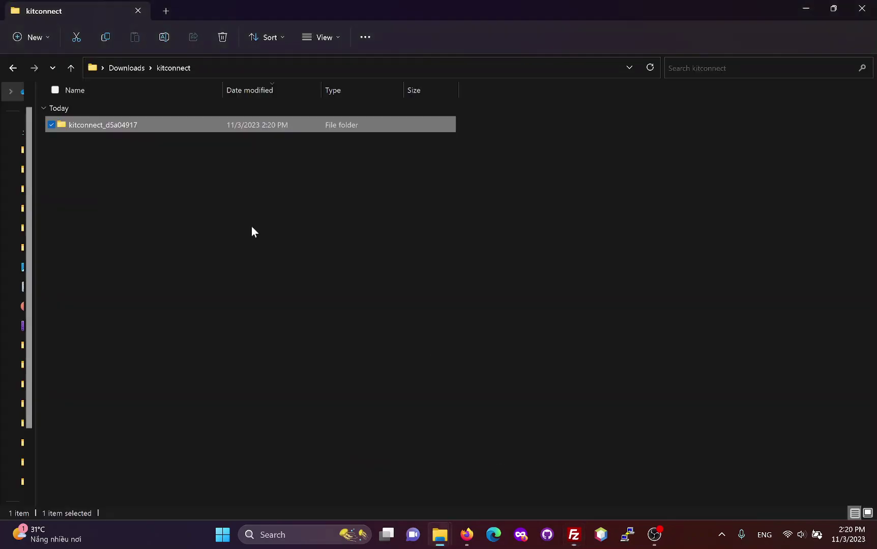
left_click_drag(109, 126, 535, 331)
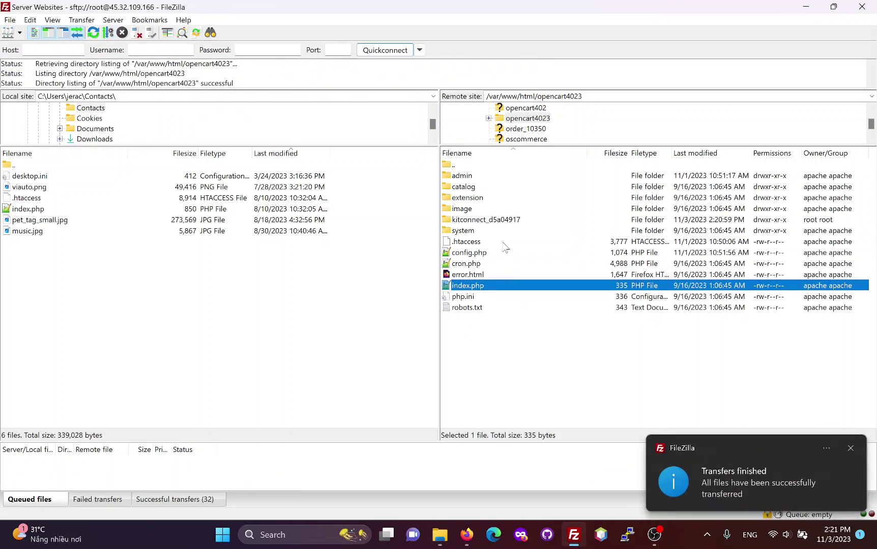
Return to the migration tool in Firefox, check the connector through the Kitconnect URL, and proceed to the Configuration stage
left_click(493, 224)
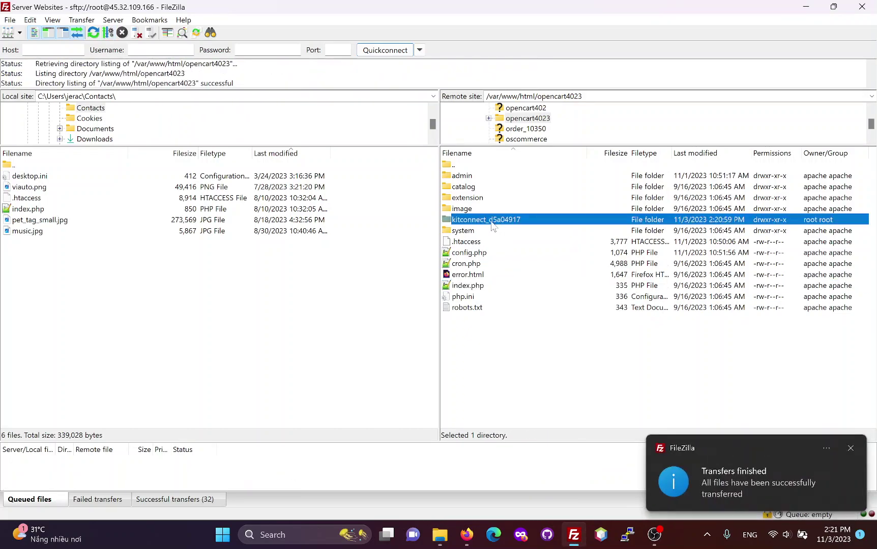
left_click(466, 535)
left_click(531, 420)
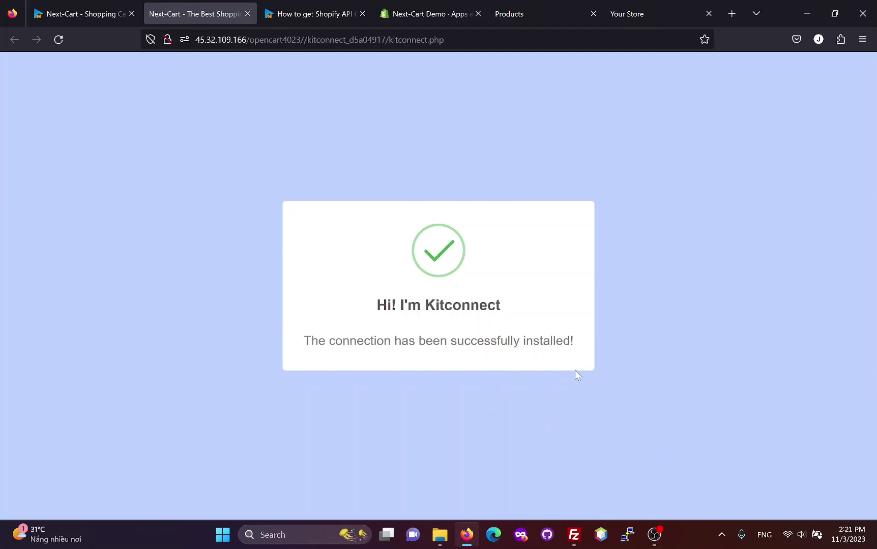
middle_click(197, 1)
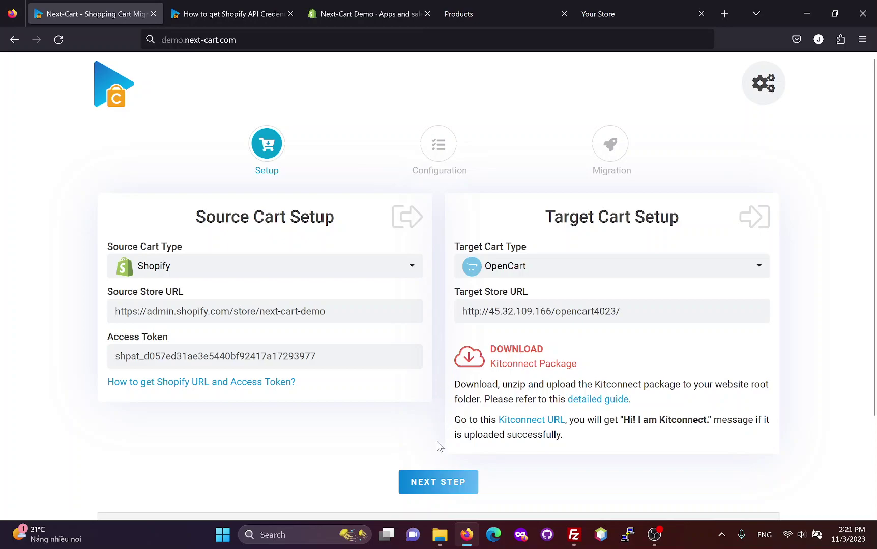
left_click(440, 491)
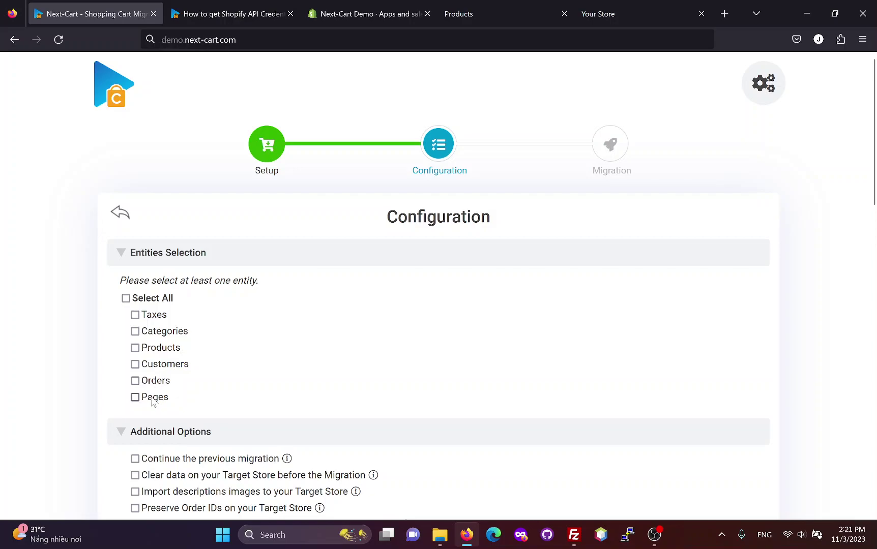
Select all entities for migration and enable importing description images, preserving order IDs and migrating SEO URLs
left_click(148, 301)
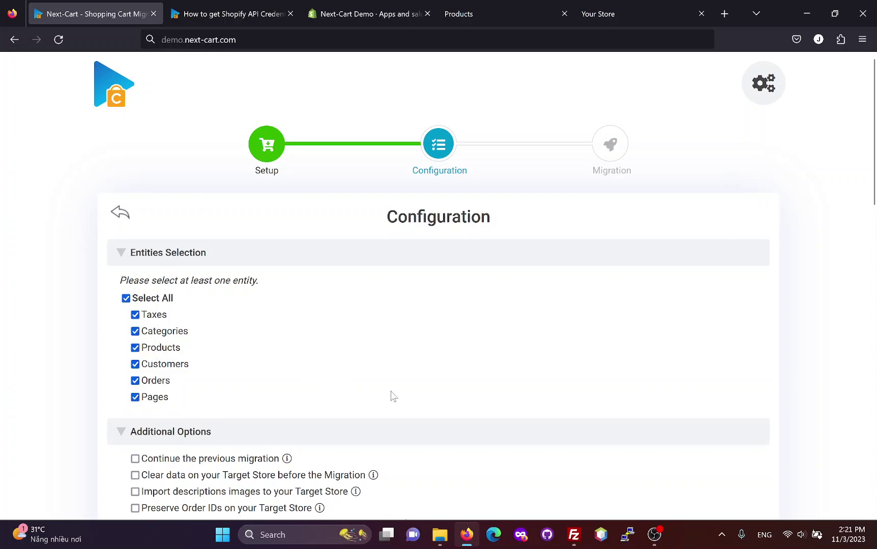
scroll(438, 415, "down", 5)
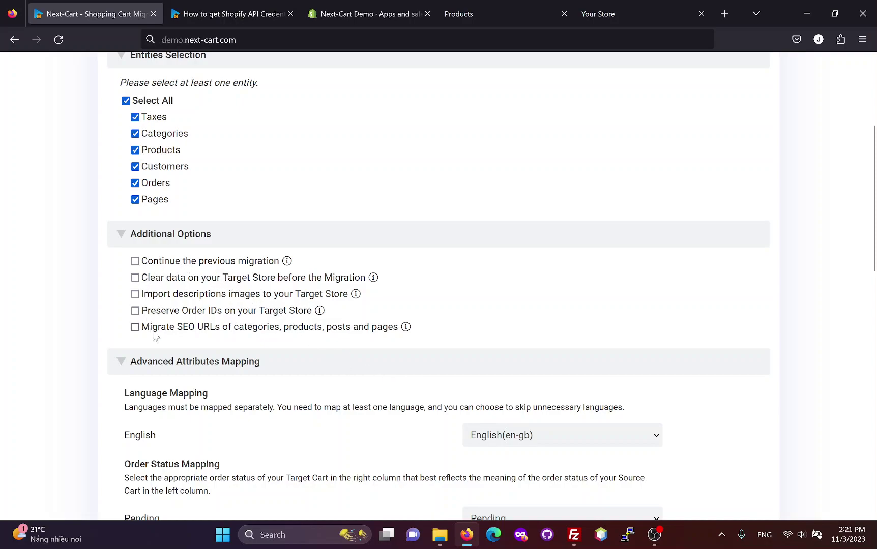
left_click(188, 312)
scroll(374, 374, "down", 3)
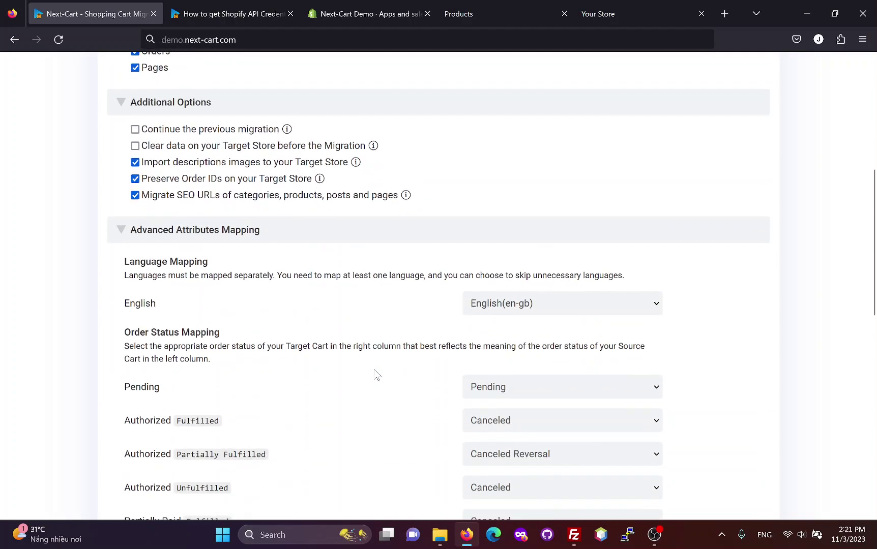
Map the source English language to English(en-gb) in the Language Mapping
scroll(387, 376, "down", 1)
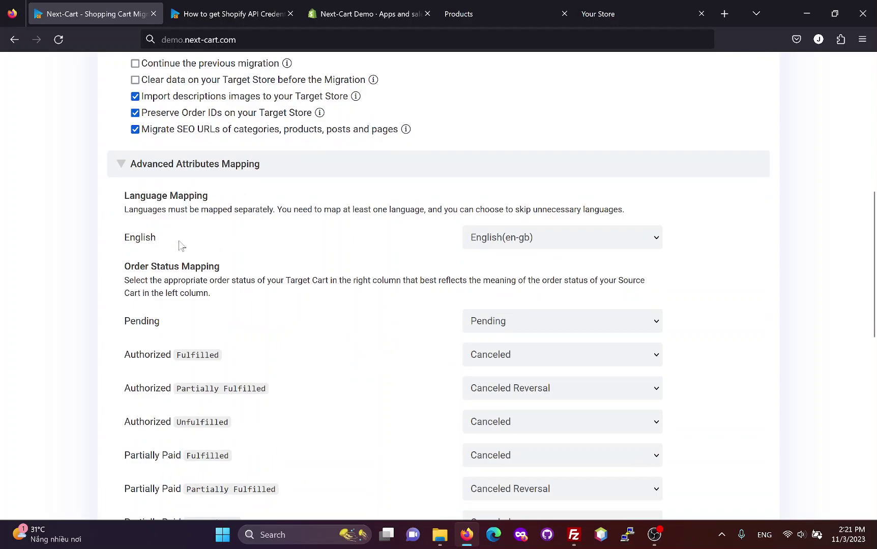
left_click(560, 242)
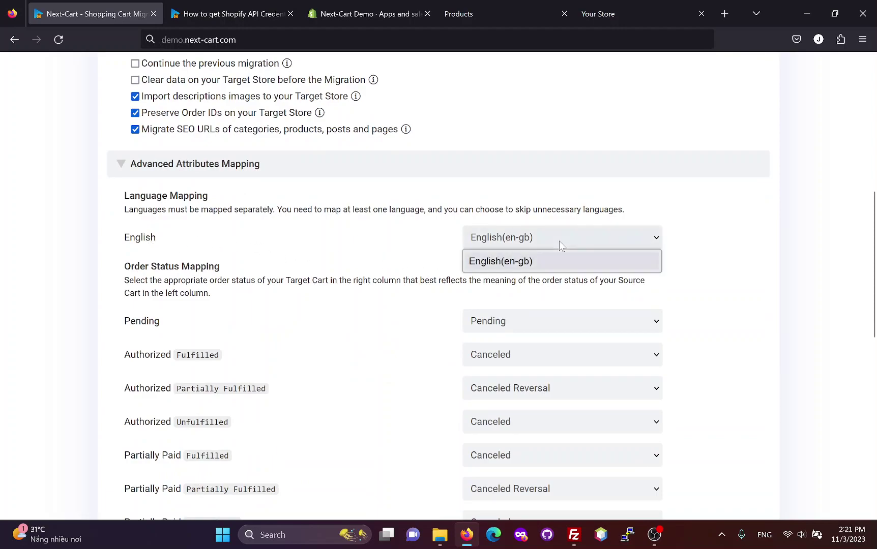
left_click(497, 262)
Review the Order Status Mapping and map Authorized Fulfilled, Partially Fulfilled and Unfulfilled orders to Processing
scroll(401, 324, "down", 2)
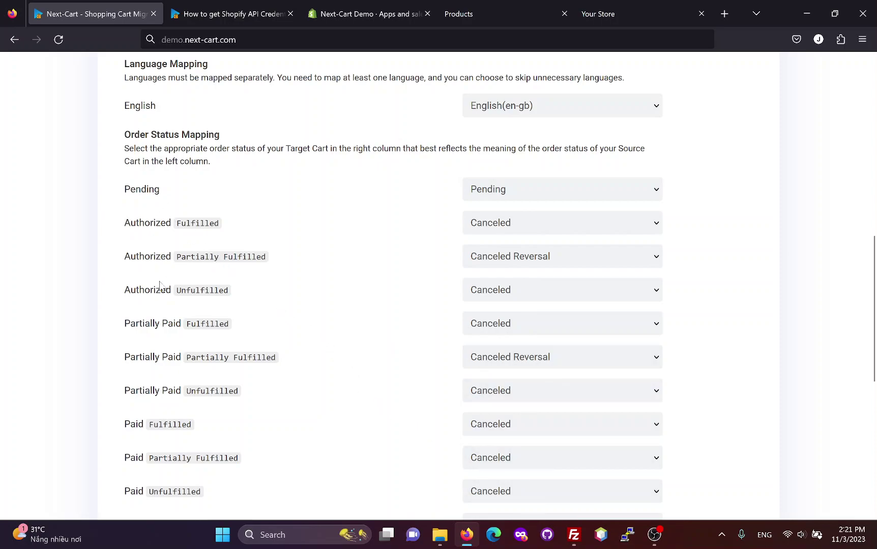
scroll(163, 345, "down", 3)
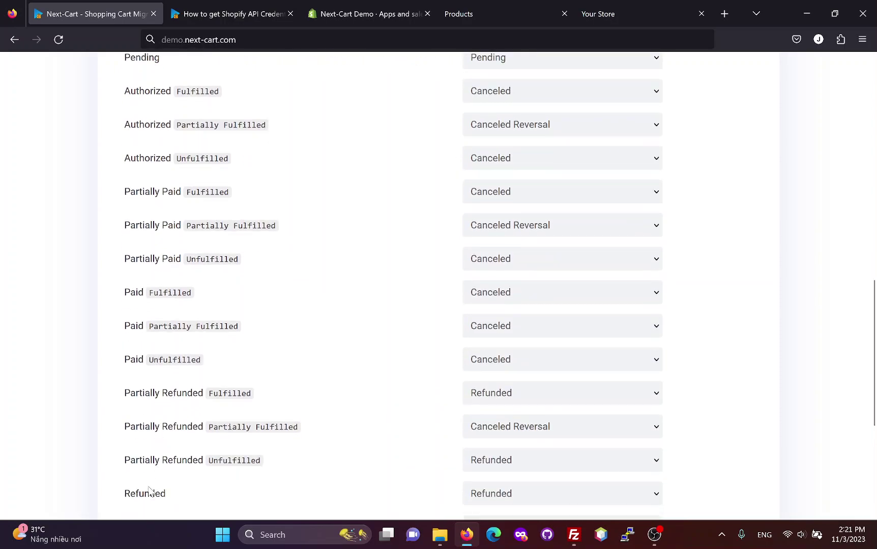
scroll(149, 489, "down", 2)
scroll(148, 492, "up", 3)
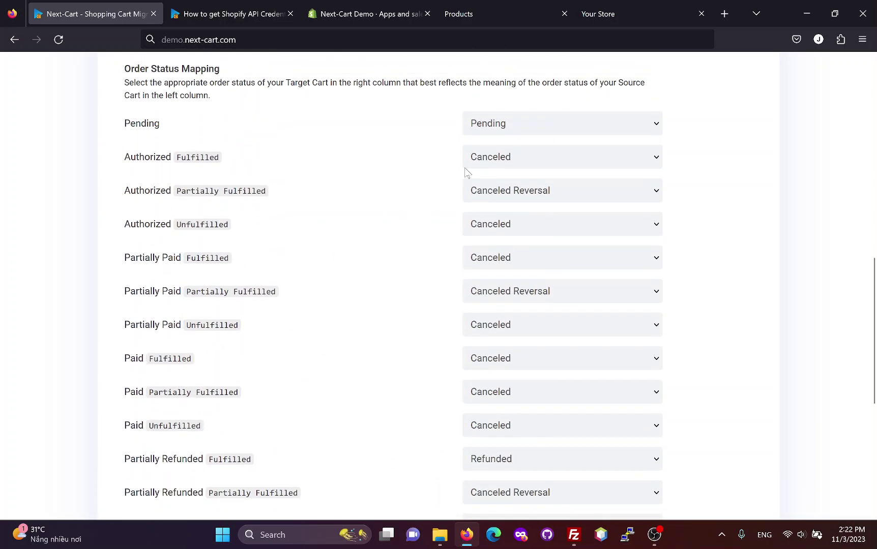
left_click(516, 157)
left_click(517, 199)
left_click(519, 200)
left_click(519, 229)
left_click(521, 231)
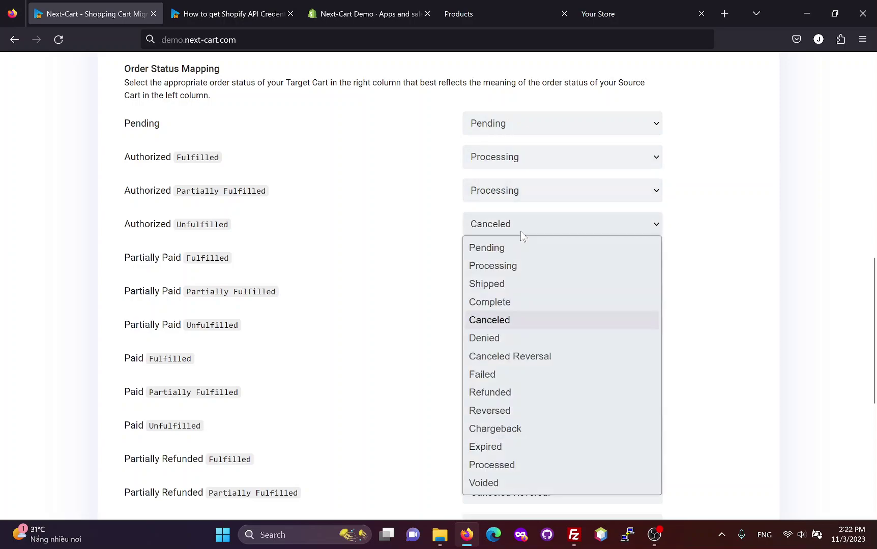
left_click(515, 266)
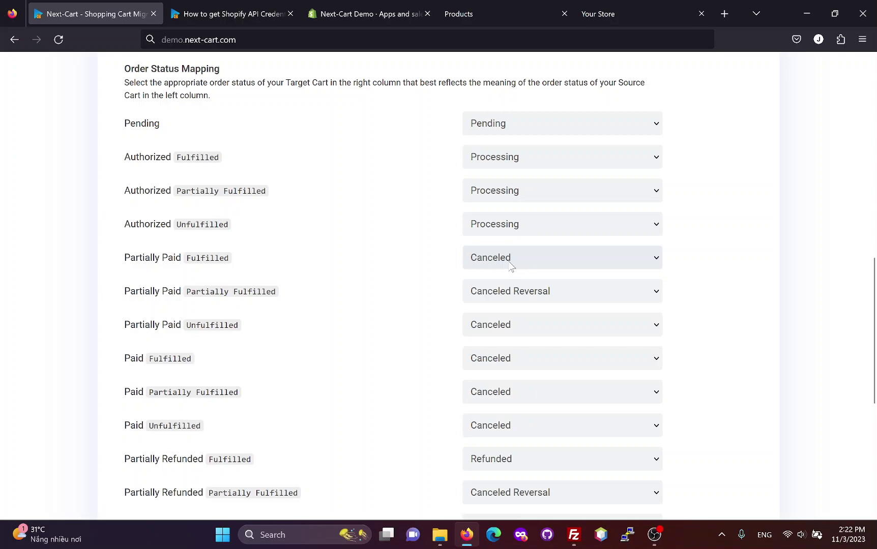
Map the Partially Paid Fulfilled, Partially Fulfilled and Unfulfilled order statuses to Processing
left_click(511, 266)
left_click(518, 300)
left_click(518, 301)
left_click(523, 86)
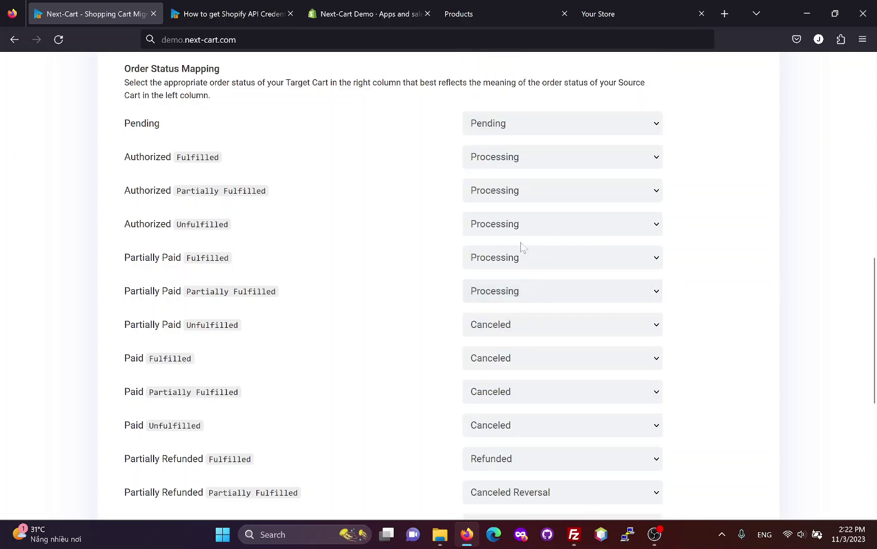
left_click(520, 331)
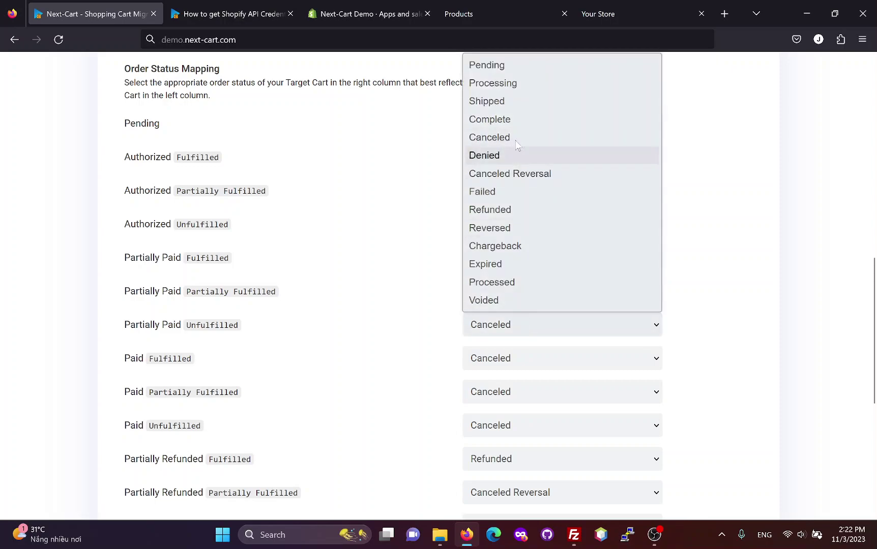
left_click(523, 85)
Map Paid Fulfilled orders to Complete, Paid Partially Fulfilled to Shipped, and Paid Unfulfilled to Processing
left_click(511, 358)
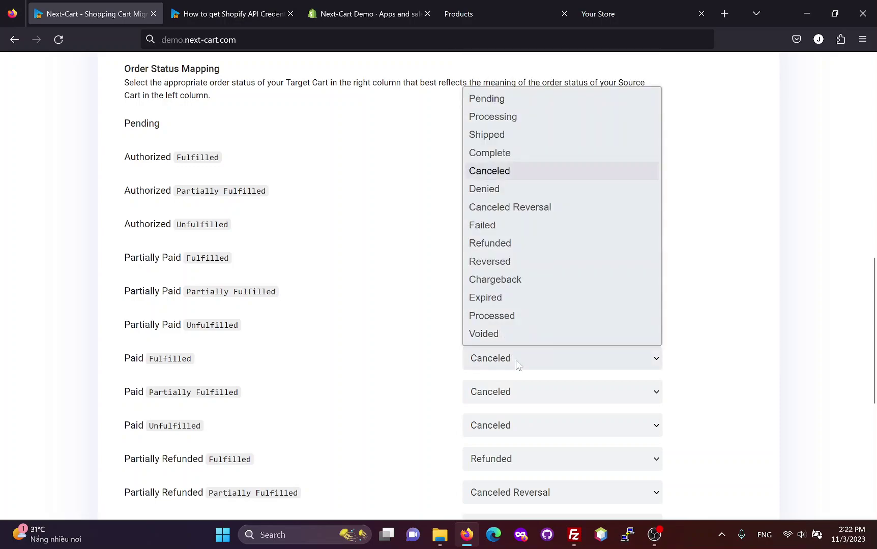
left_click(519, 155)
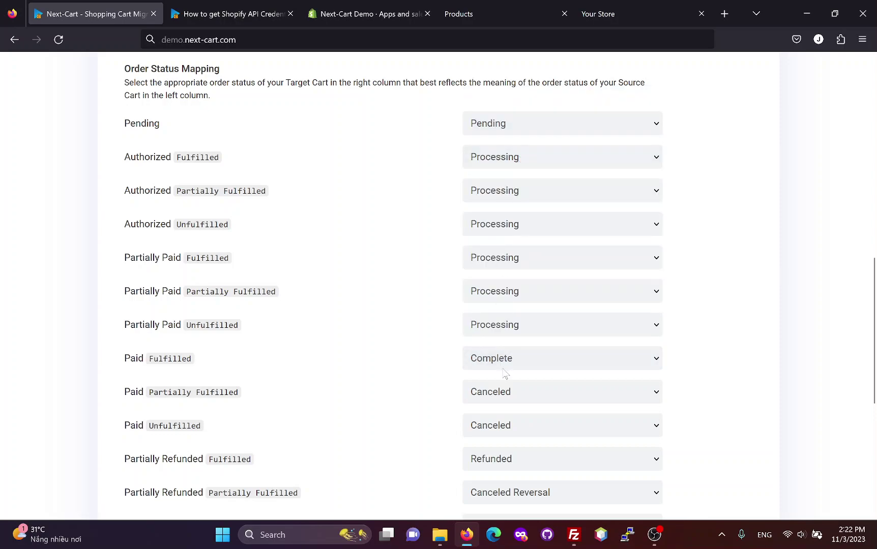
left_click(516, 391)
left_click(517, 168)
left_click(502, 432)
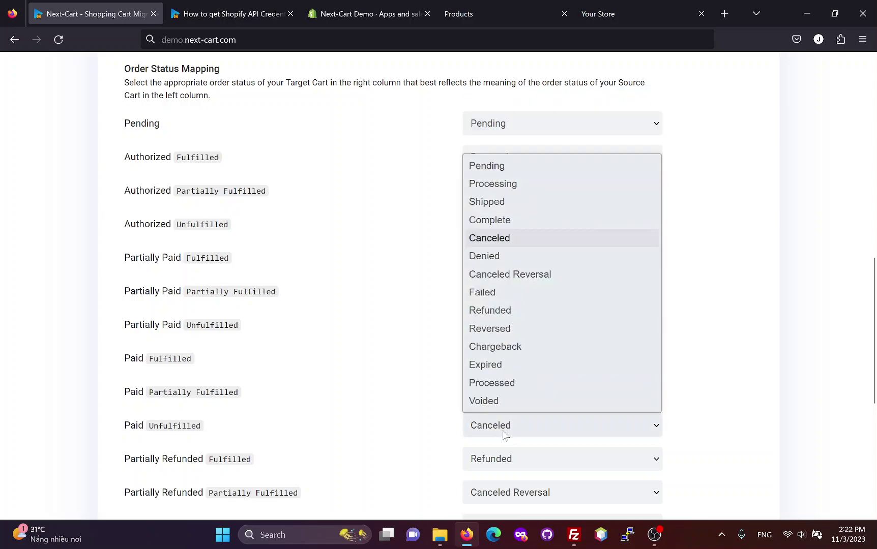
left_click(518, 183)
Map the Partially Refunded Partially Fulfilled order status to Refunded
scroll(451, 341, "down", 3)
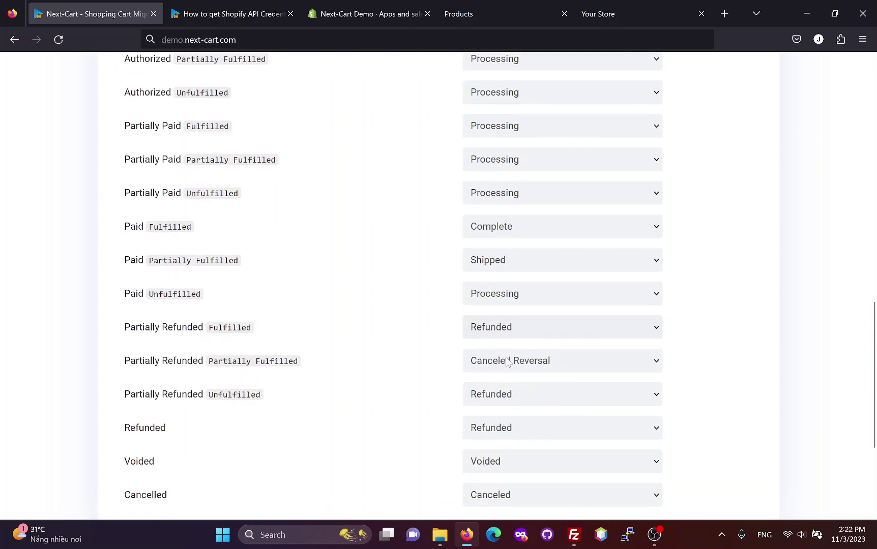
left_click(507, 361)
left_click(496, 246)
scroll(528, 457, "down", 2)
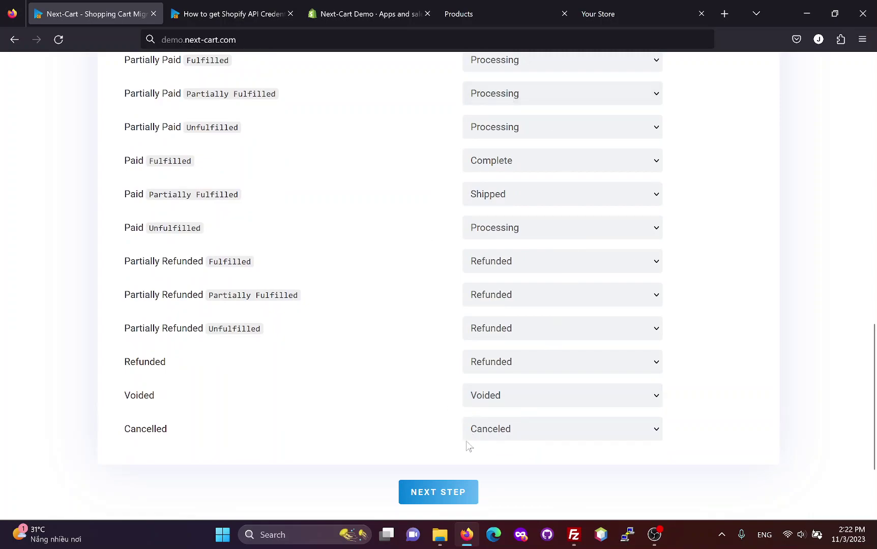
Proceed past the configuration to run the Shopify to OpenCart migration and check the progress of its entities
left_click(440, 503)
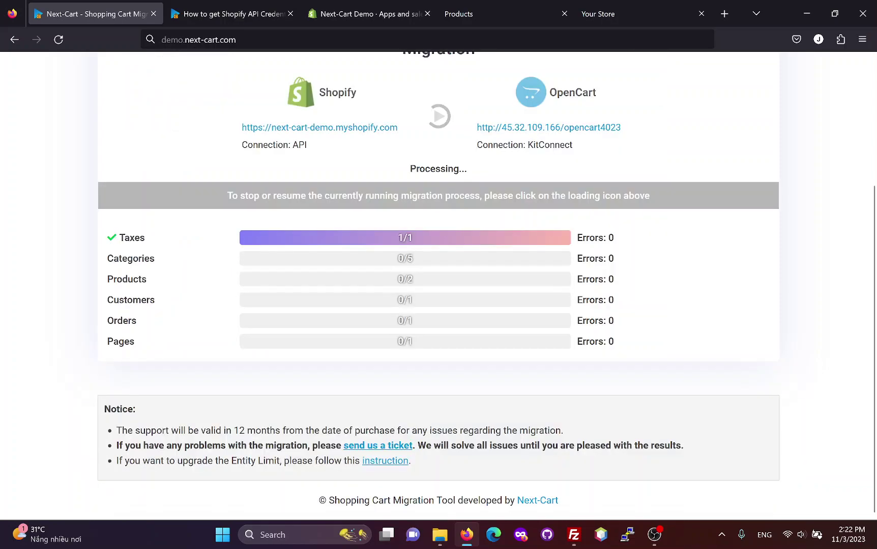
left_click_drag(868, 363, 871, 274)
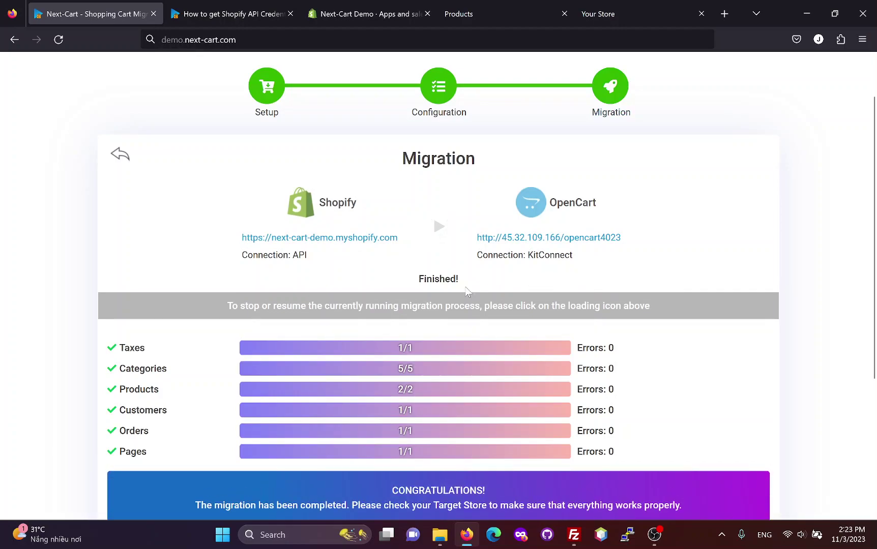
Switch to the OpenCart admin, reload the product list and examine the general details and meta tags of Kitten Accessories
left_click(484, 13)
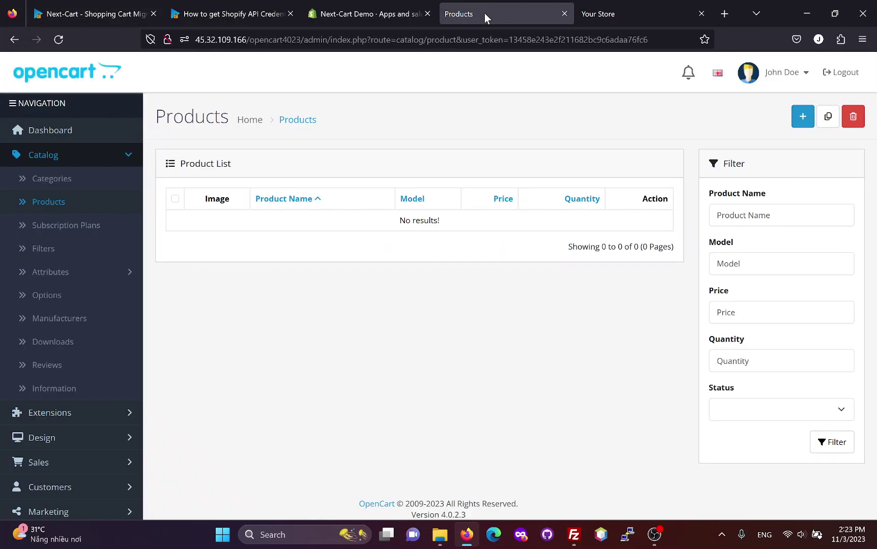
left_click(58, 40)
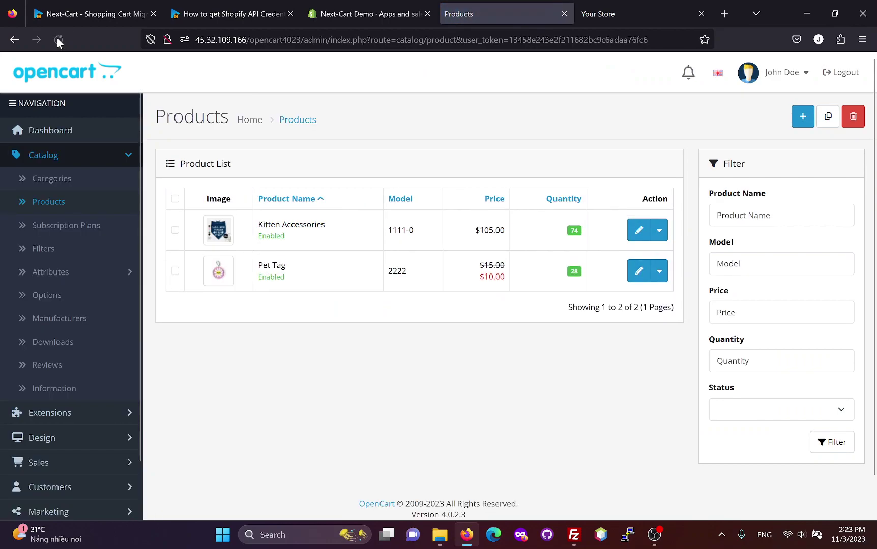
left_click(638, 230)
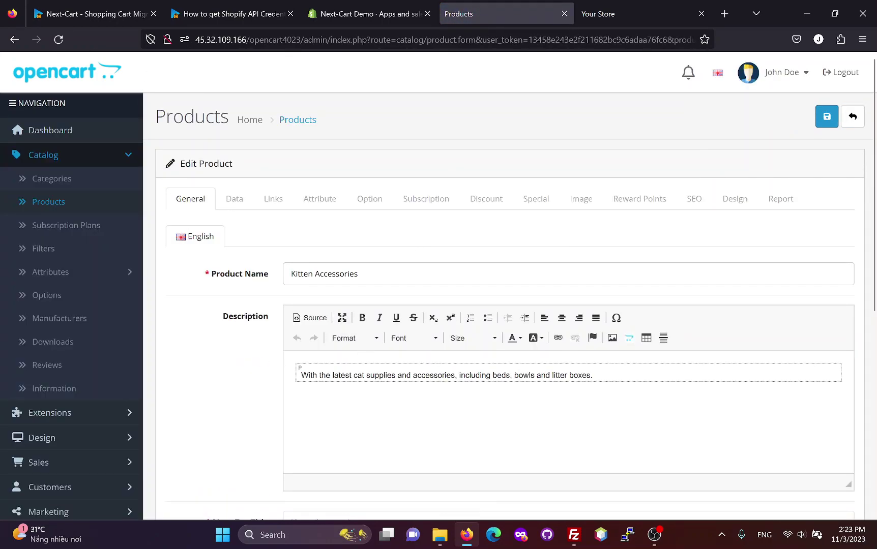
scroll(432, 252, "down", 6)
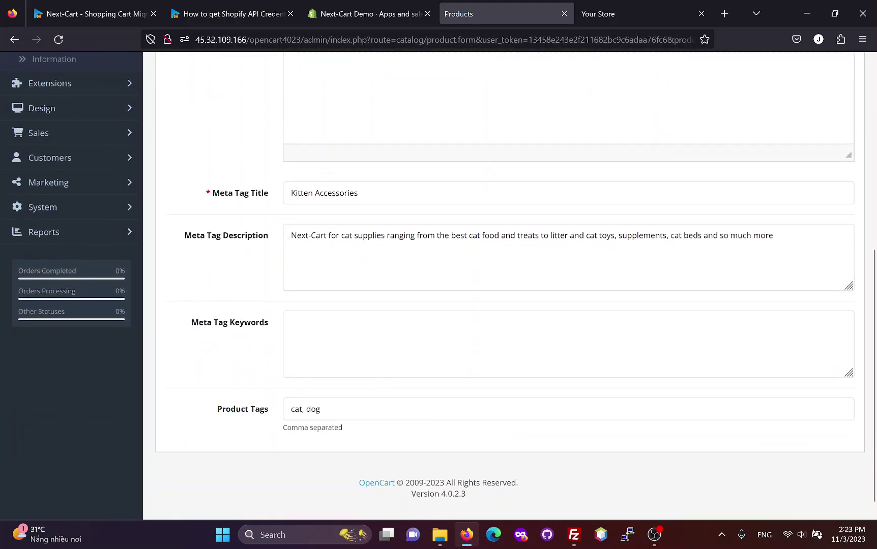
scroll(230, 144, "up", 5)
Examine the Kitten Accessories data: model and product codes, price, tax class, stock, dimensions, weight and status
left_click(233, 143)
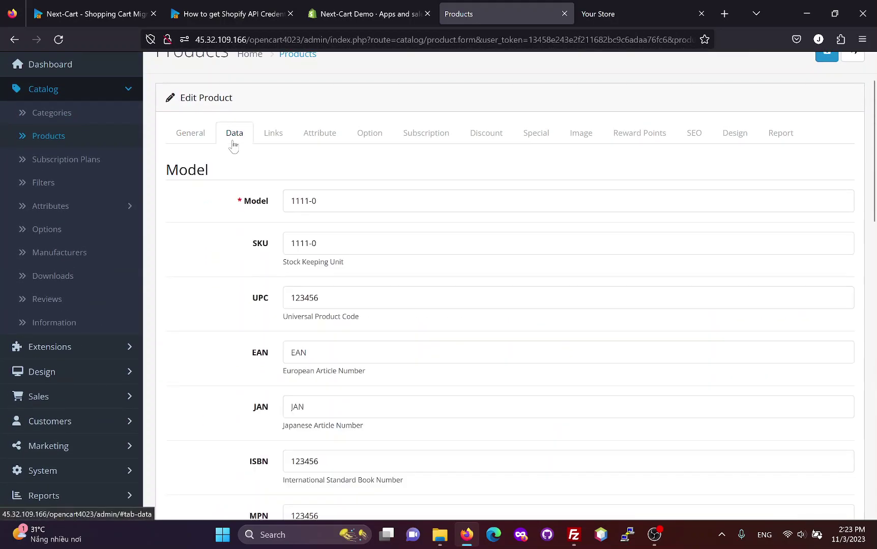
scroll(509, 300, "down", 3)
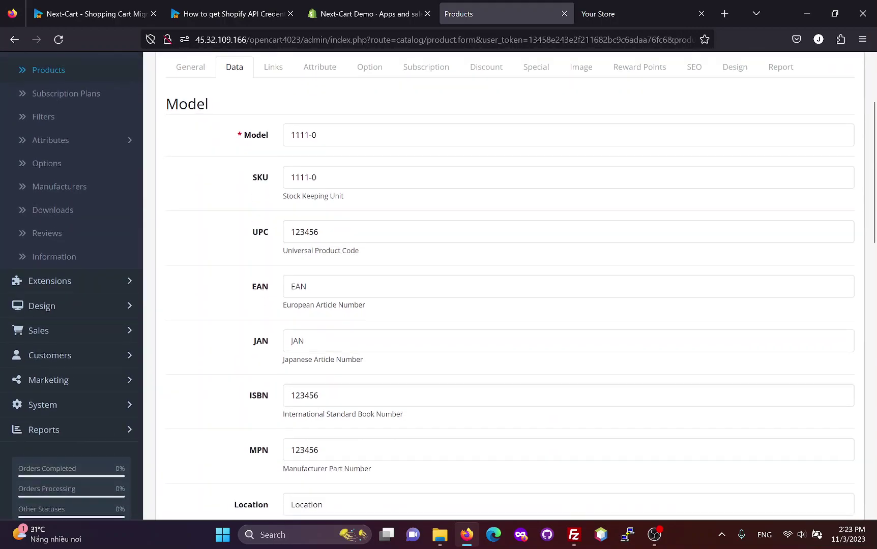
scroll(356, 371, "down", 4)
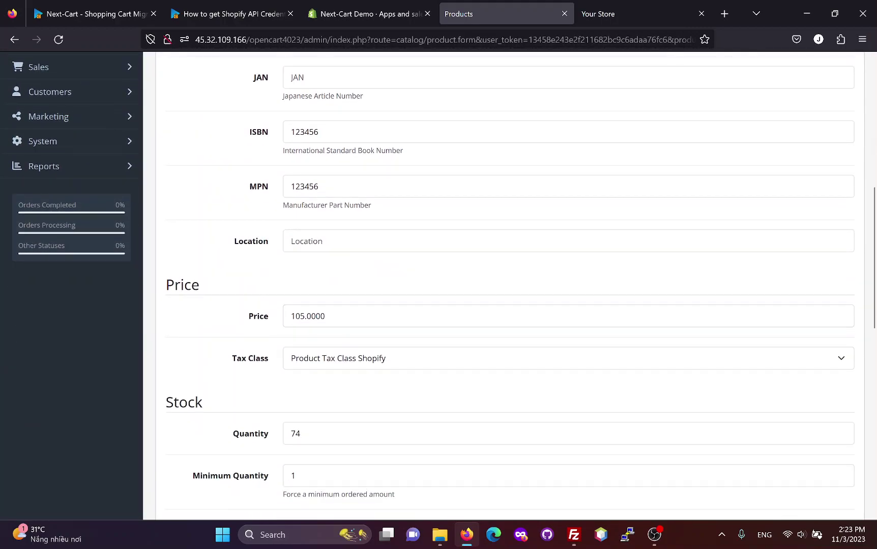
scroll(370, 372, "down", 5)
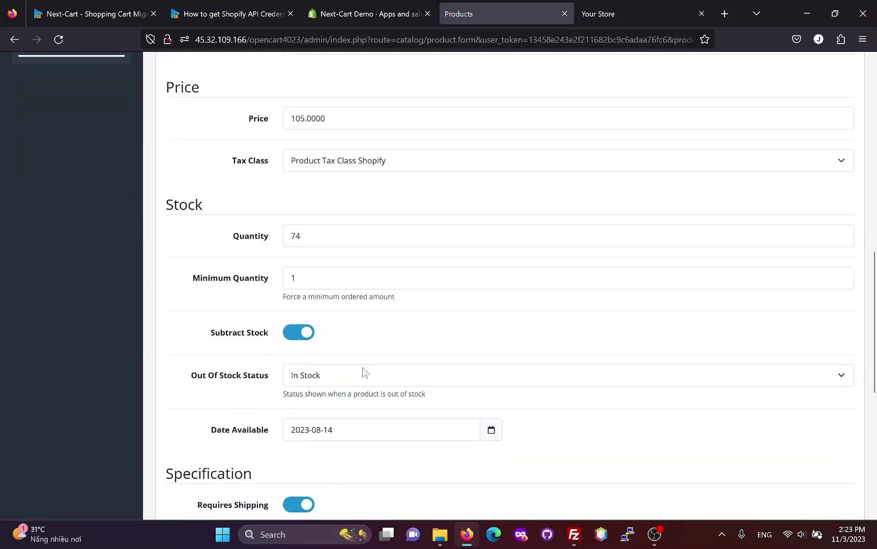
scroll(385, 382, "down", 2)
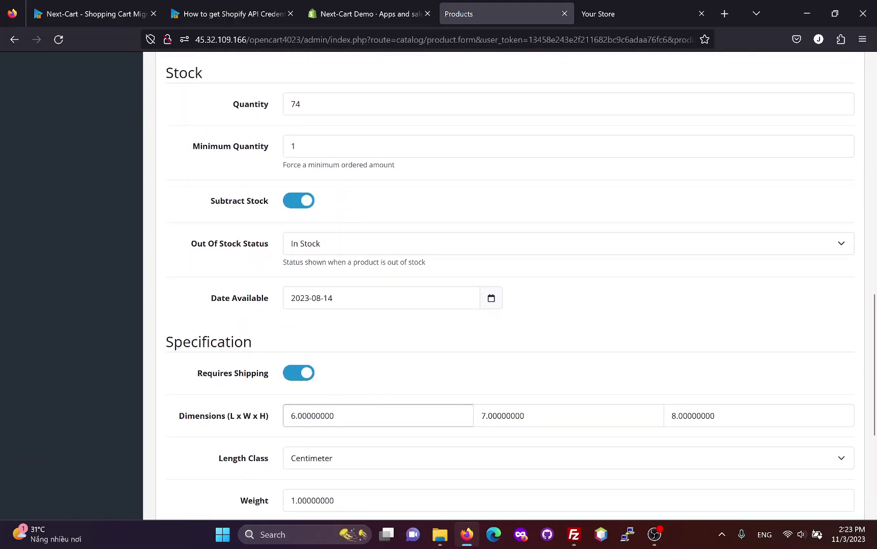
scroll(368, 389, "down", 4)
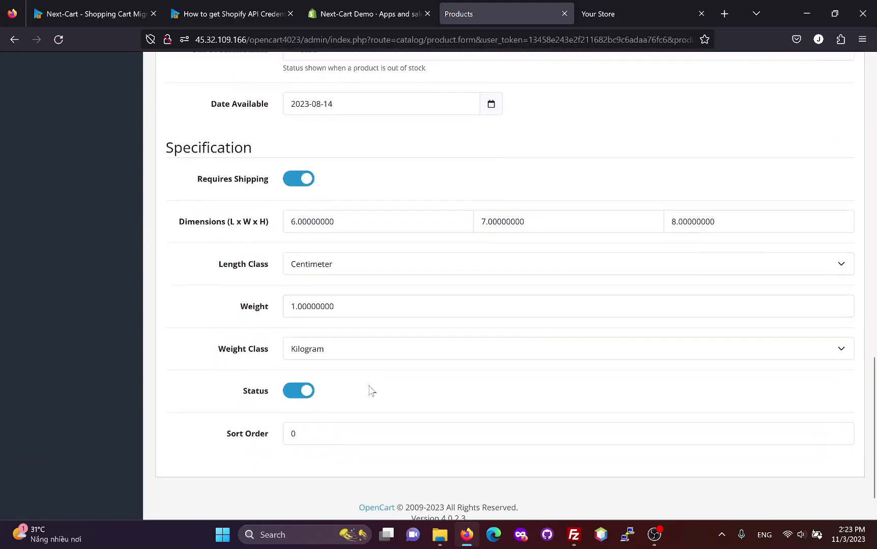
scroll(372, 388, "up", 3)
scroll(372, 383, "up", 15)
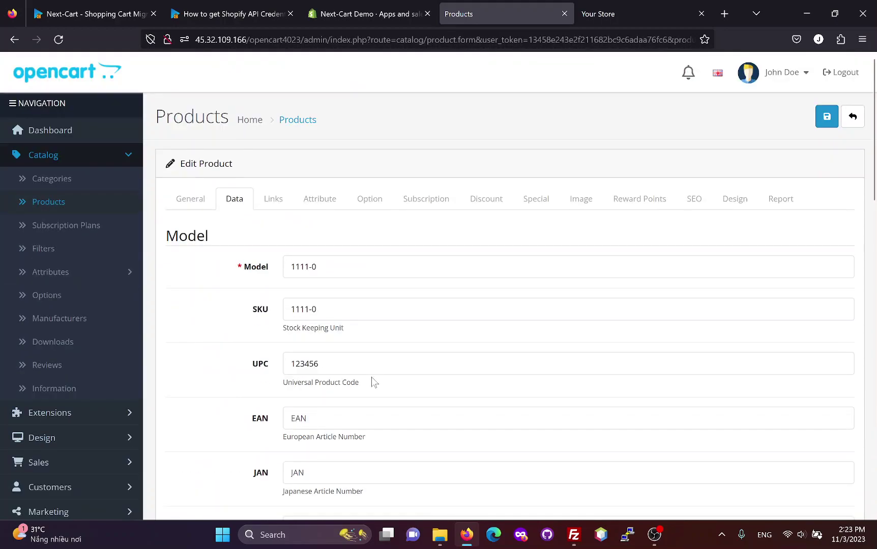
Examine the manufacturer, categories, stores and related products linked to Kitten Accessories
left_click(273, 203)
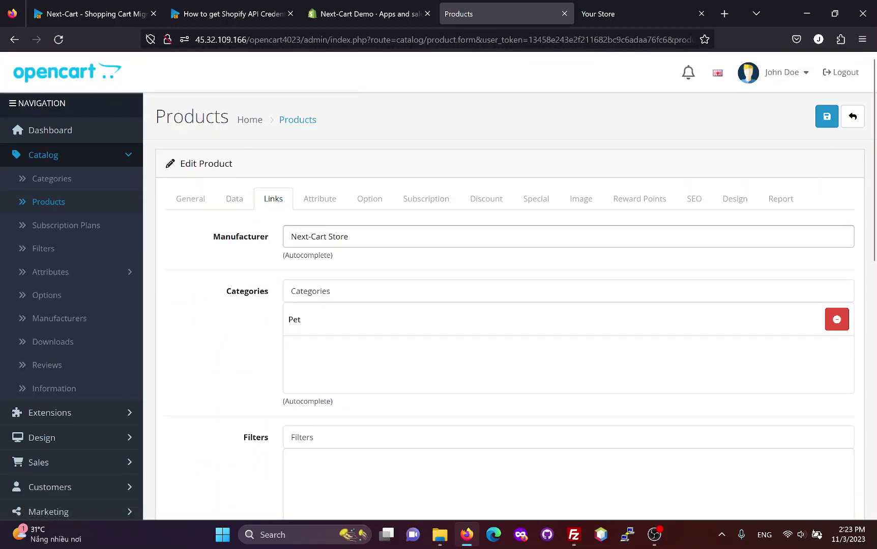
scroll(335, 332, "down", 8)
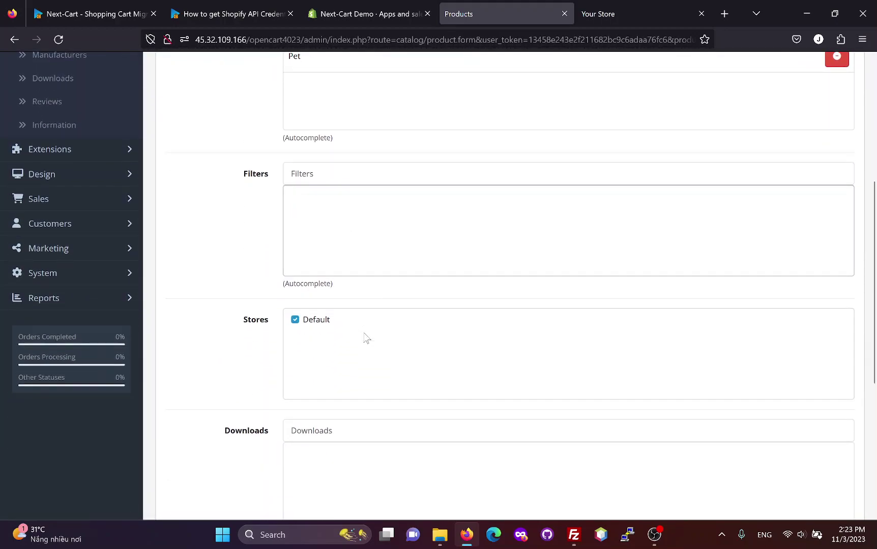
scroll(367, 339, "down", 3)
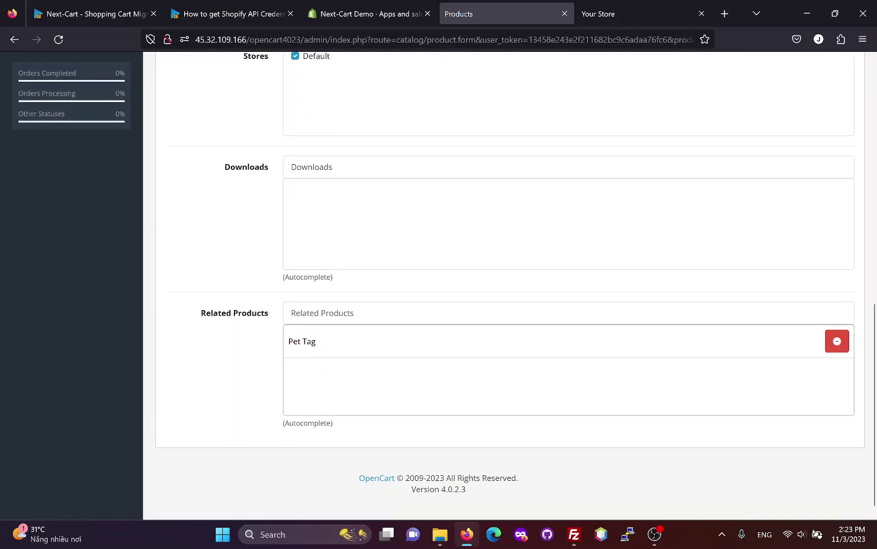
scroll(346, 328, "up", 11)
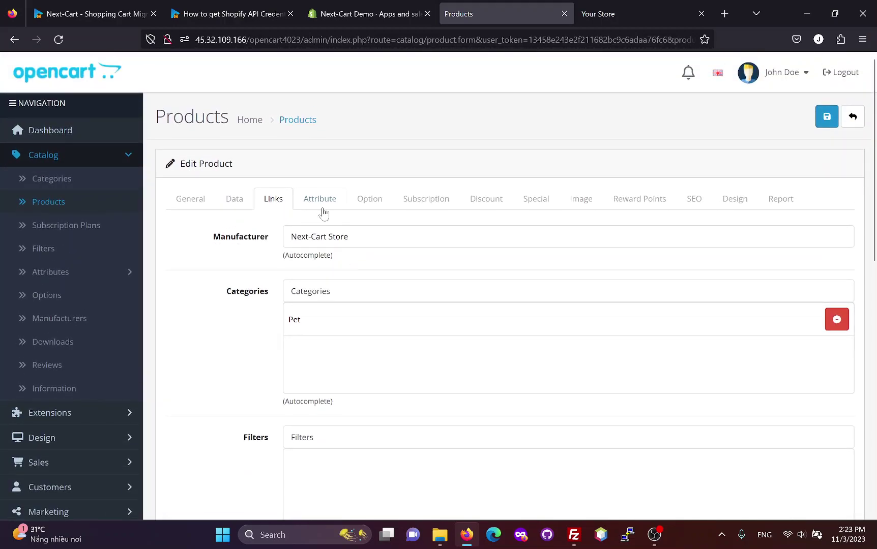
Examine the attributes migrated for Kitten Accessories and their text values
left_click(320, 199)
scroll(326, 391, "down", 5)
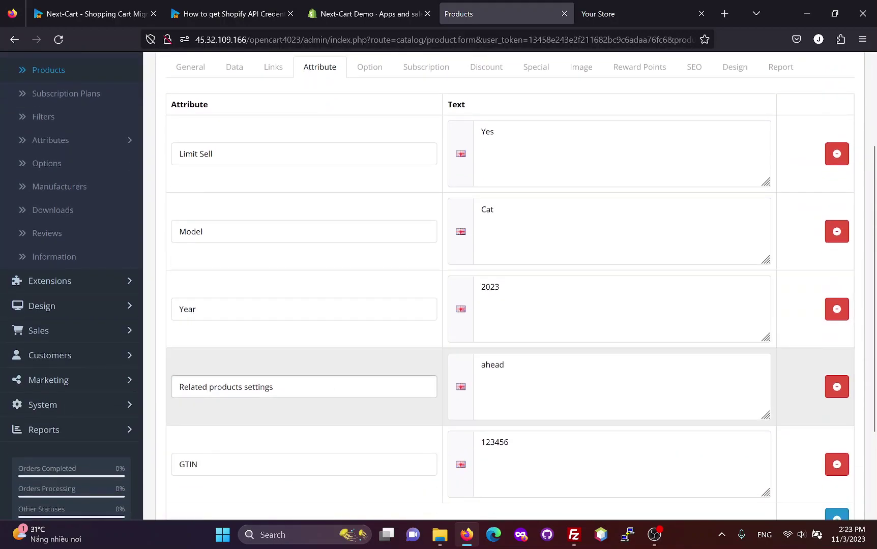
scroll(381, 340, "up", 4)
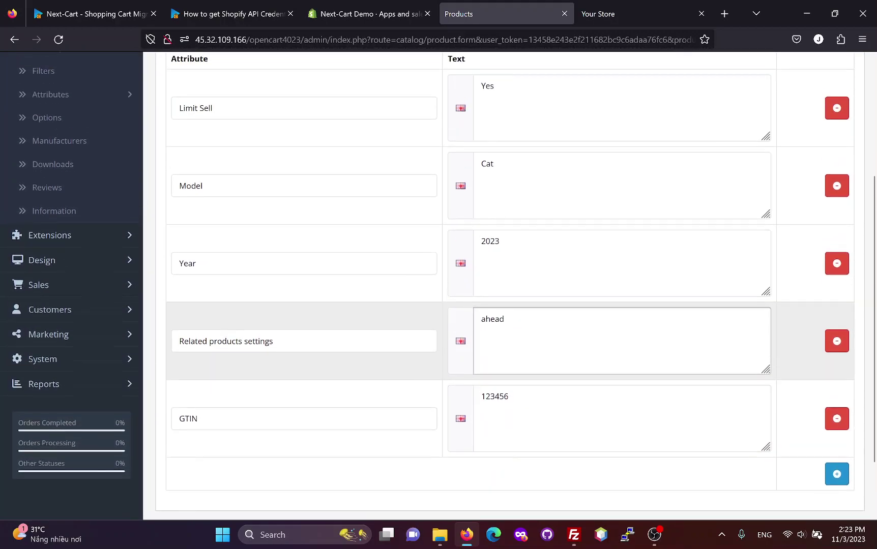
Examine the Size and Color options of Kitten Accessories with their quantities and prices
left_click(382, 147)
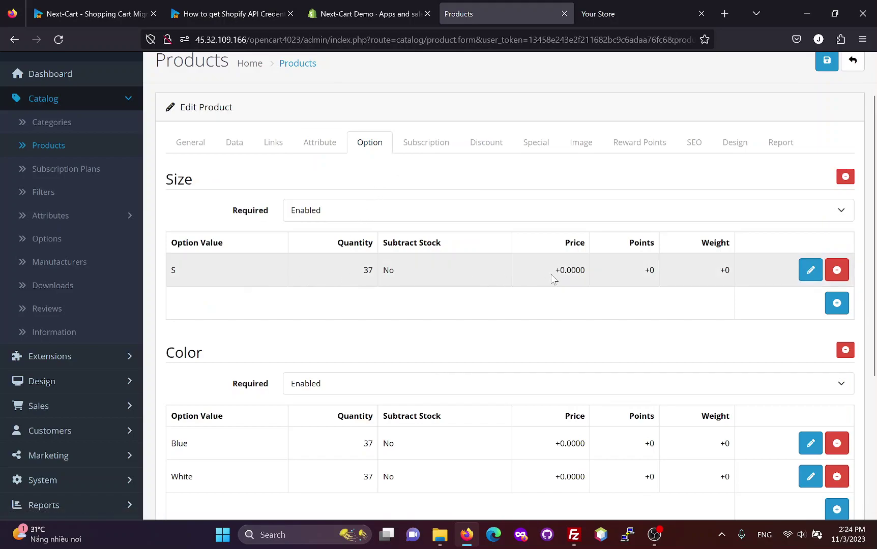
scroll(538, 294, "down", 3)
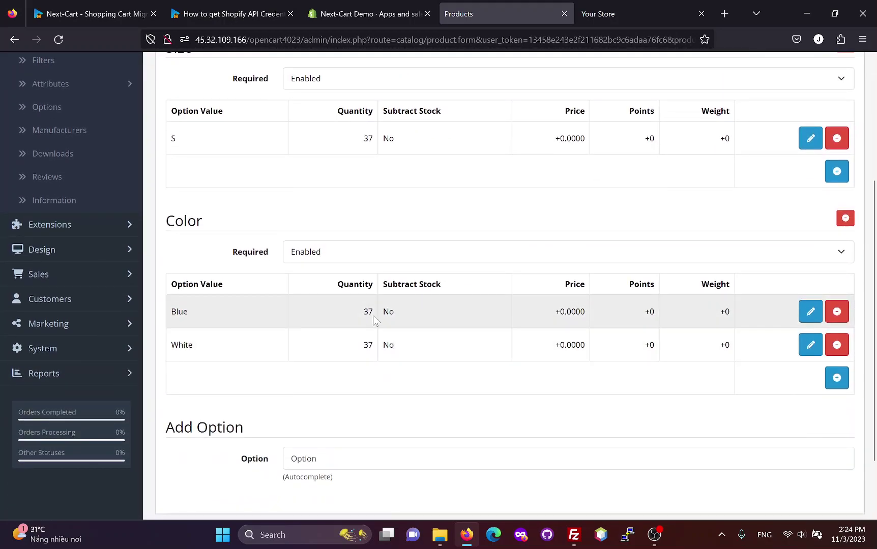
scroll(540, 310, "up", 3)
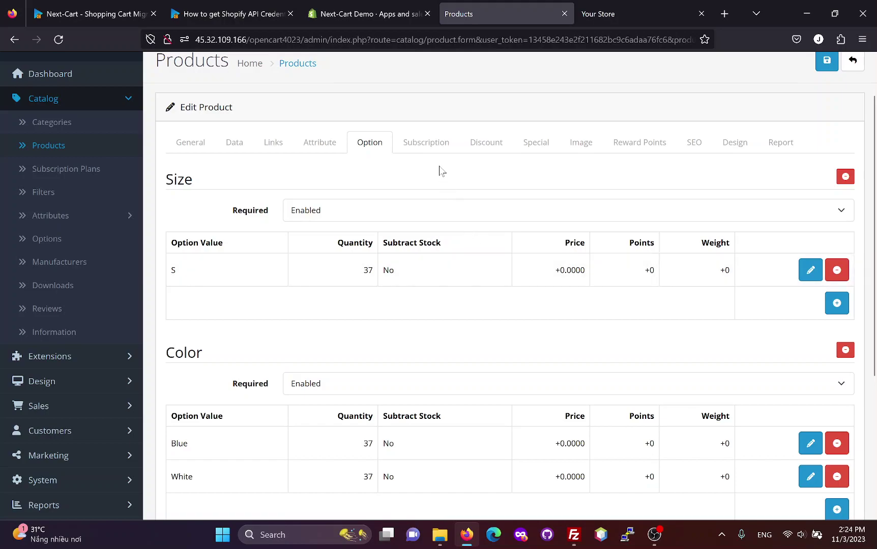
Check the special prices, main and additional images, and SEO keyword of Kitten Accessories
left_click(536, 143)
left_click(590, 199)
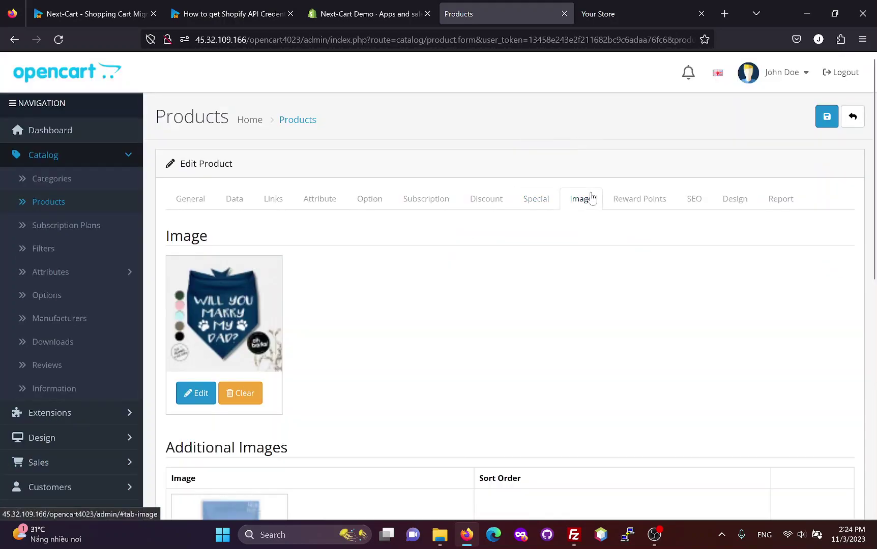
scroll(239, 342, "down", 9)
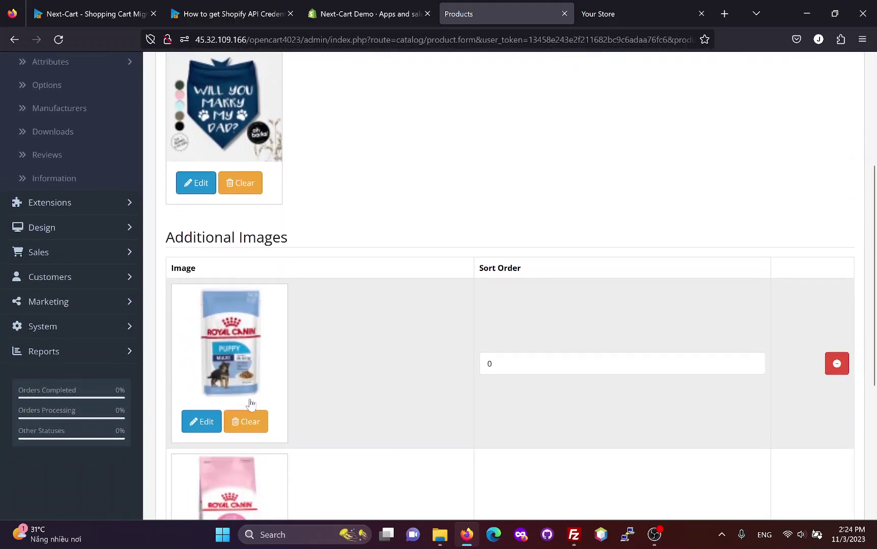
scroll(378, 352, "up", 7)
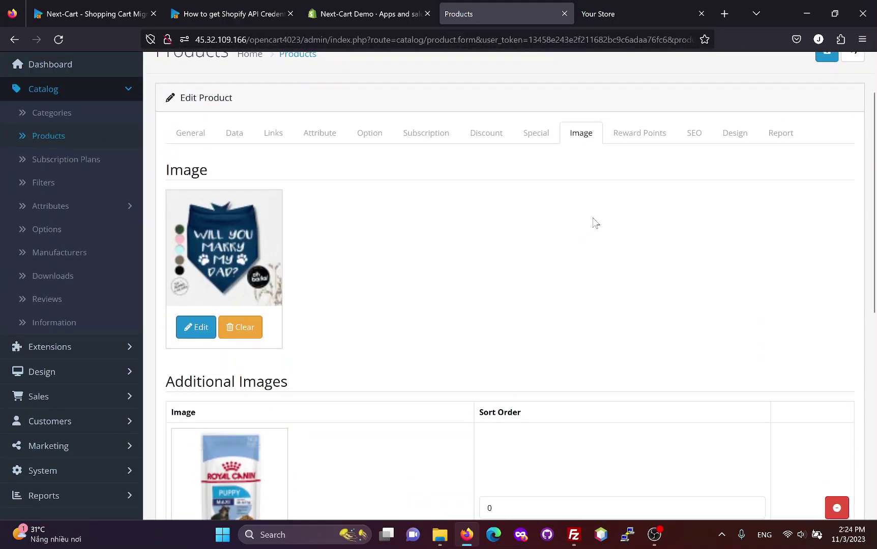
left_click(699, 135)
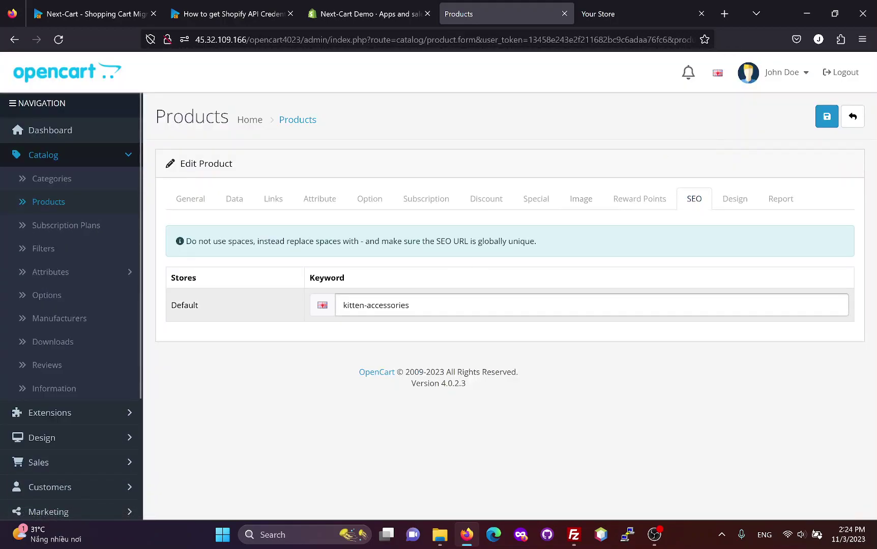
Return to the product list, open Pet Tag for editing and examine its description, meta tags and product tags
left_click(295, 124)
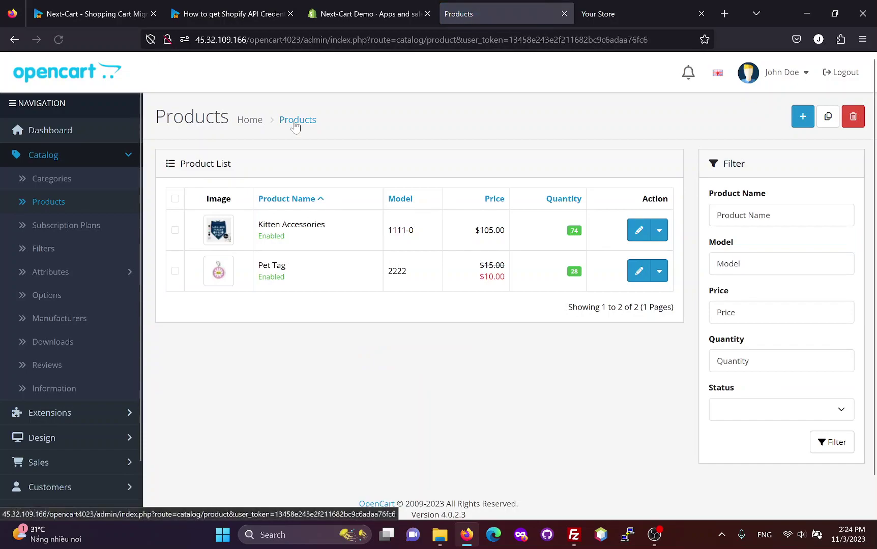
left_click(639, 271)
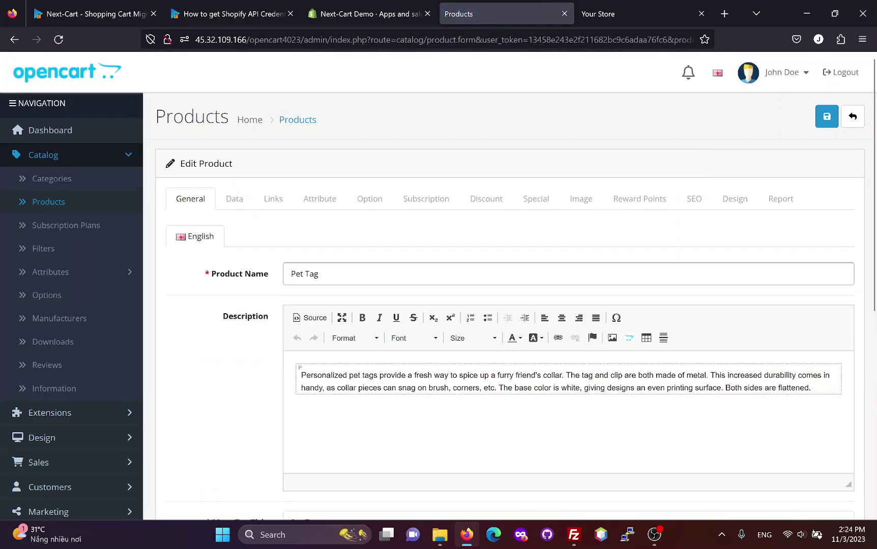
scroll(439, 284, "down", 6)
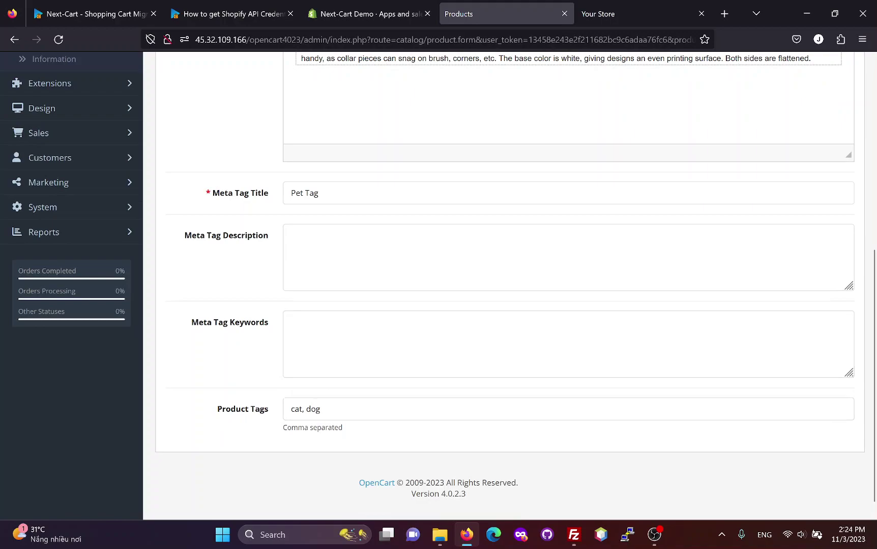
scroll(438, 284, "up", 3)
scroll(323, 382, "up", 5)
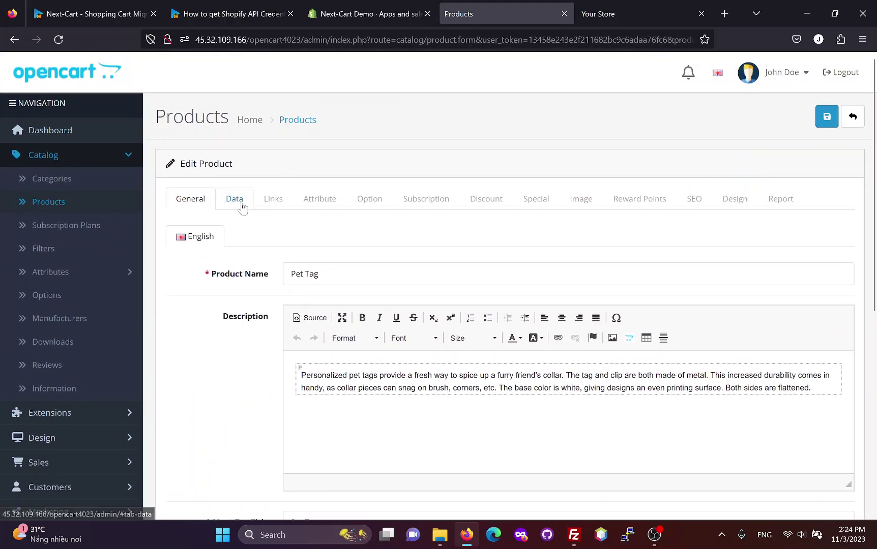
Examine the Pet Tag data: model and product codes, price, tax class, stock, dimensions and weight
left_click(239, 203)
scroll(343, 359, "down", 4)
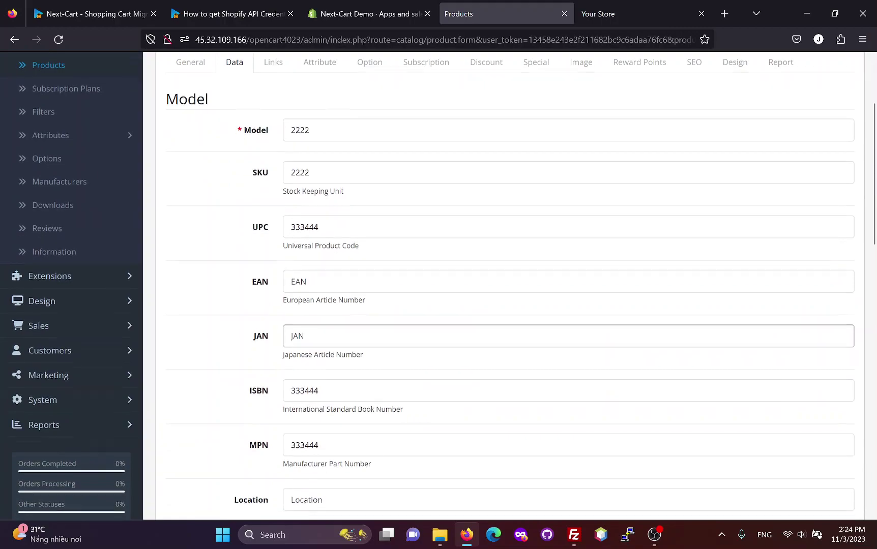
scroll(345, 361, "down", 3)
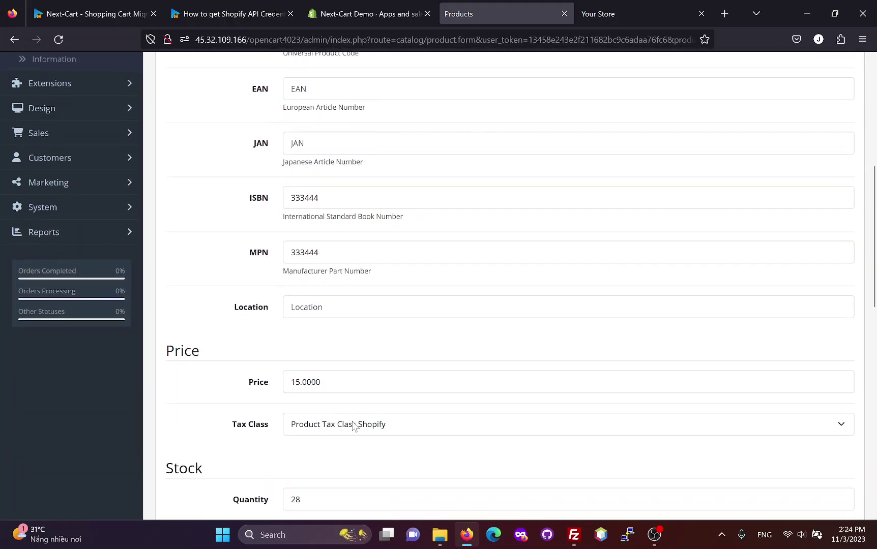
scroll(354, 425, "down", 3)
scroll(499, 285, "down", 5)
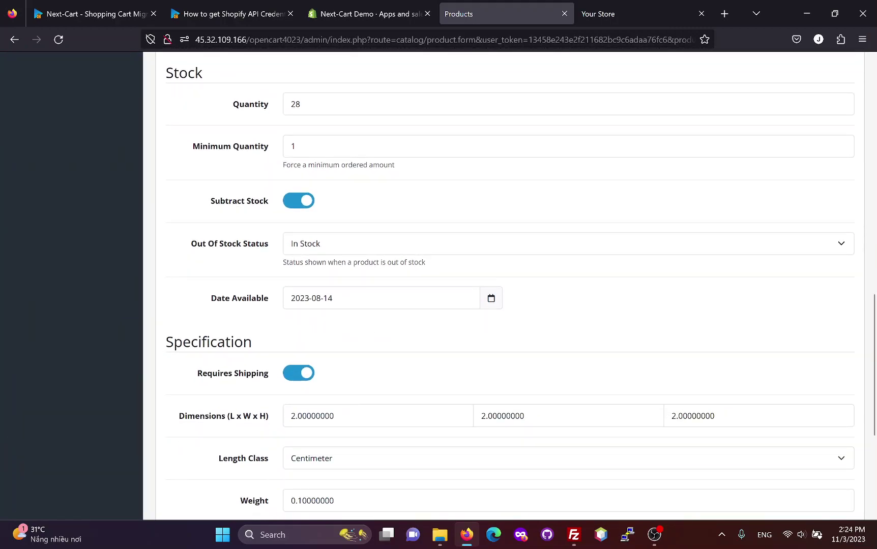
scroll(402, 418, "down", 2)
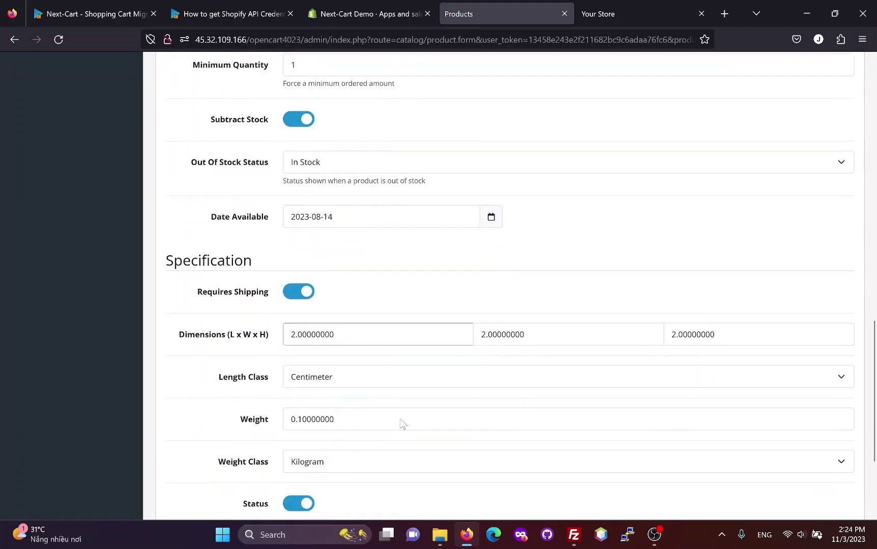
scroll(353, 374, "down", 2)
scroll(353, 374, "up", 15)
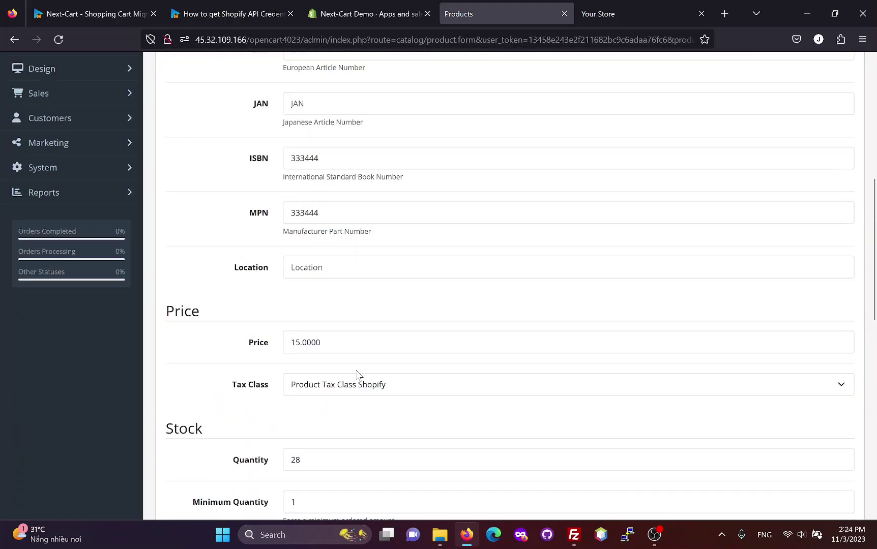
Check the manufacturer, categories, filters, stores, downloads and related products linked to Pet Tag
scroll(275, 206, "up", 2)
left_click(273, 201)
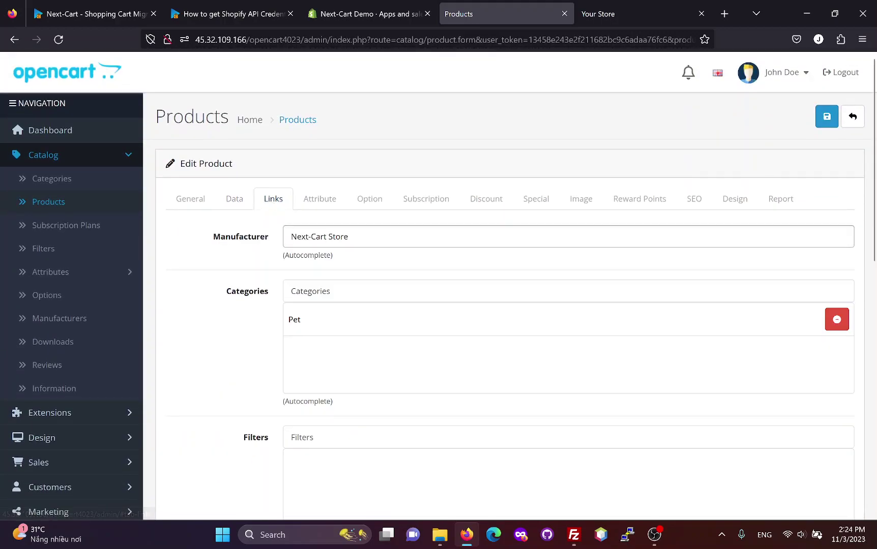
scroll(332, 338, "down", 5)
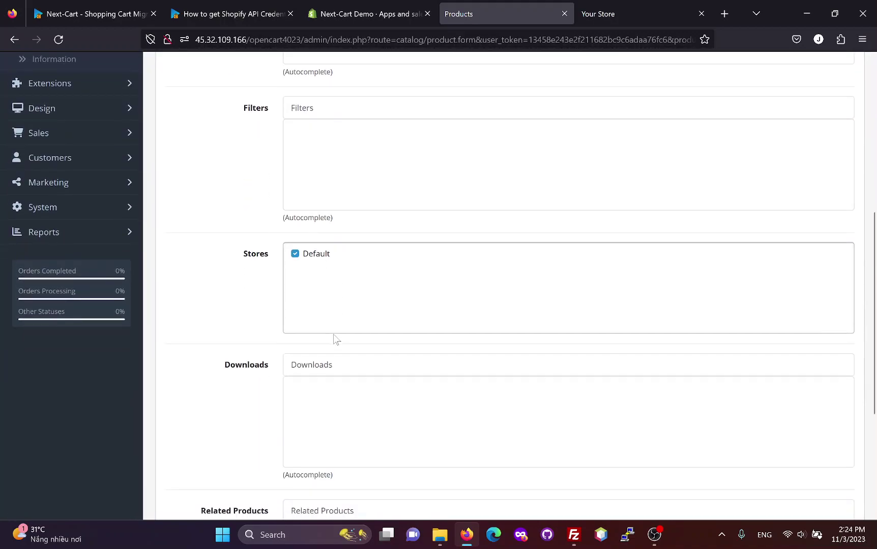
scroll(335, 338, "down", 2)
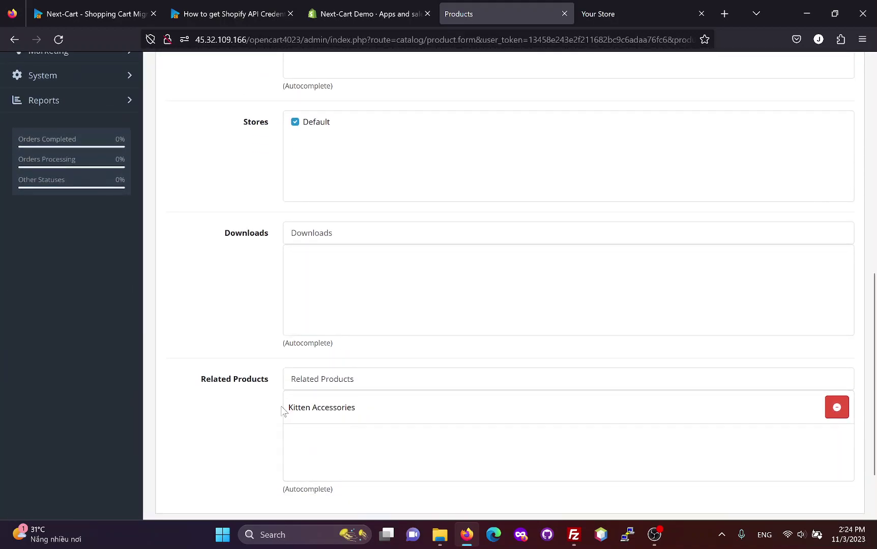
Examine the attributes of Pet Tag and their text values
scroll(340, 354, "up", 8)
left_click(320, 200)
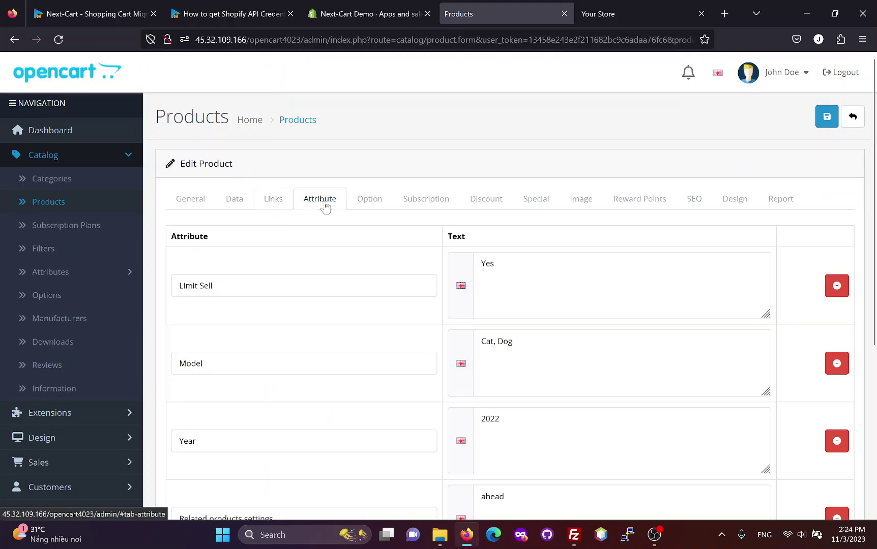
scroll(345, 417, "down", 5)
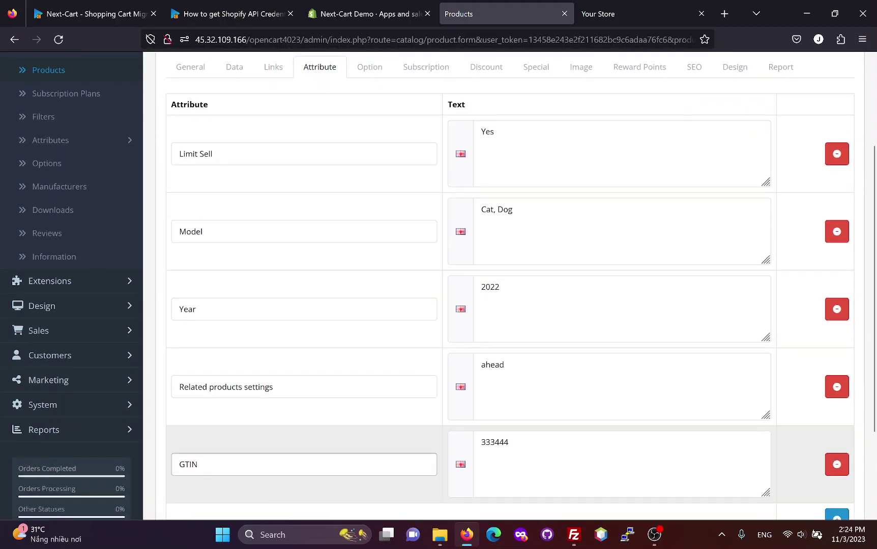
Check the options, discounts and special price of Pet Tag
scroll(376, 406, "up", 6)
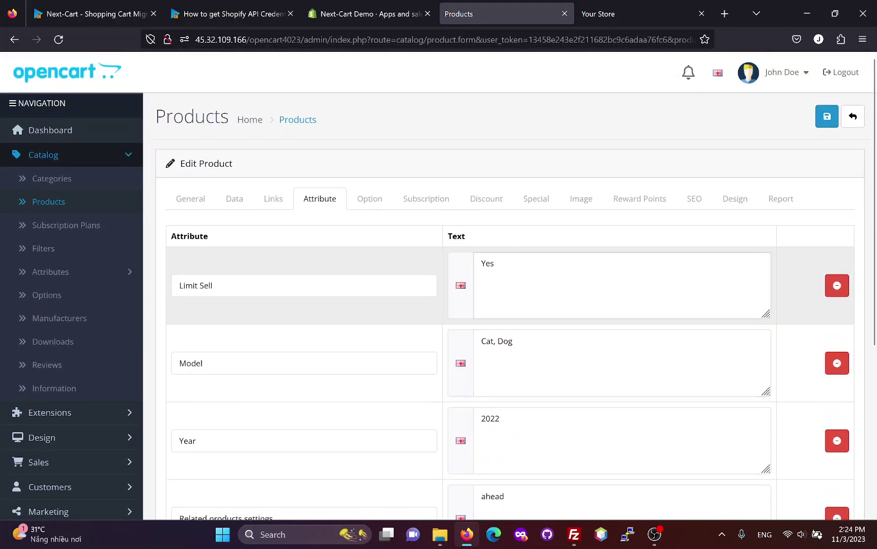
left_click(370, 199)
left_click(484, 199)
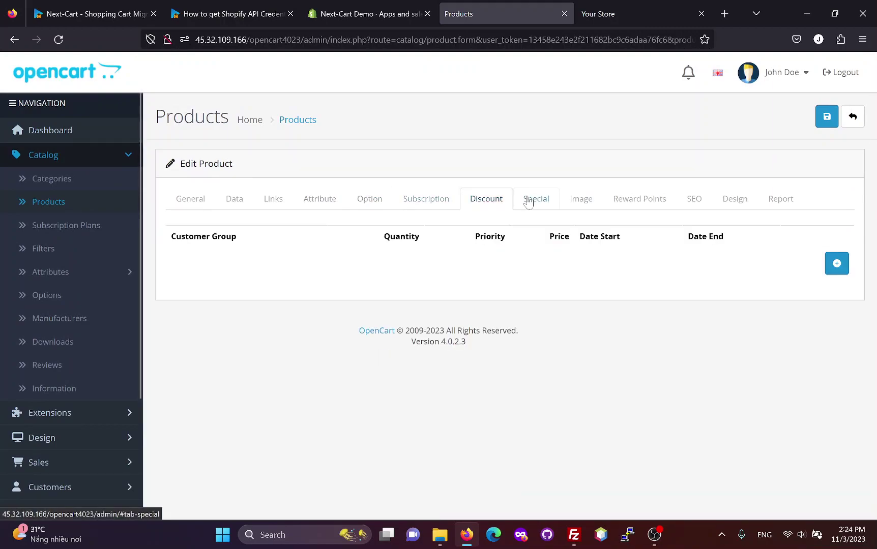
left_click(536, 200)
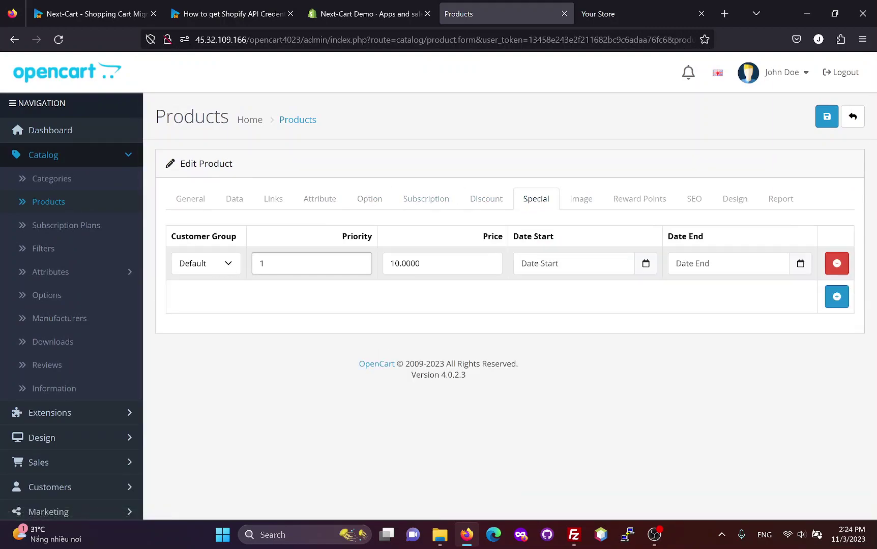
Check the main and additional images of Pet Tag and its SEO keyword
left_click(582, 199)
scroll(234, 327, "down", 5)
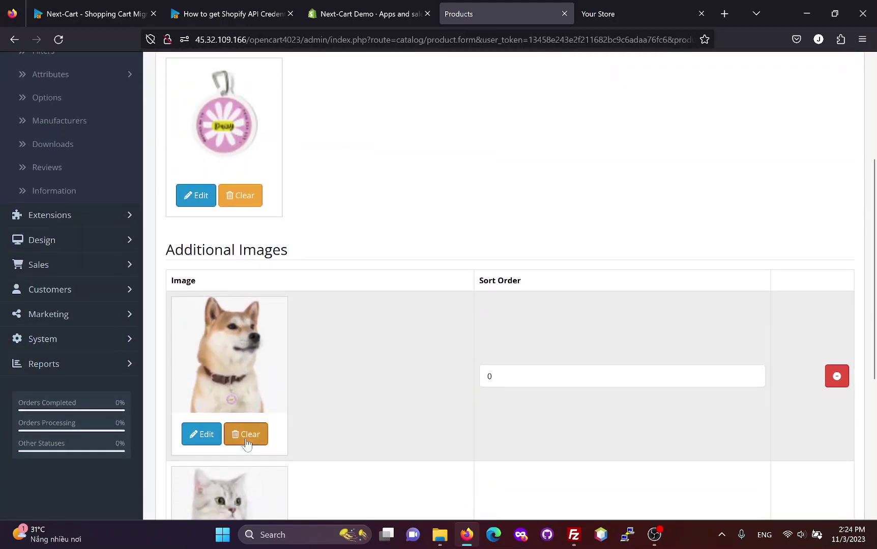
scroll(251, 442, "up", 4)
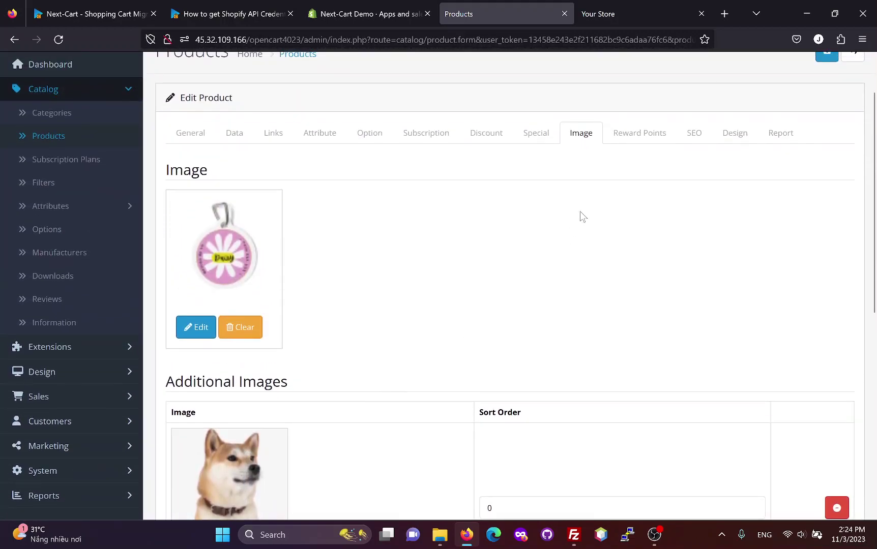
left_click(691, 136)
left_click(458, 305)
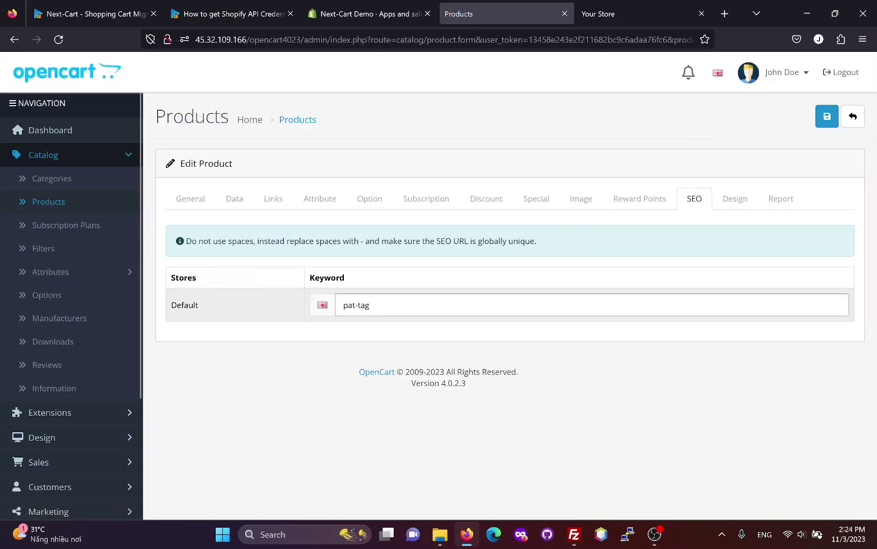
Open the migrated Shopify order from the sales orders and check its product with the Size and Color options
left_click(101, 463)
scroll(108, 460, "down", 2)
left_click(48, 425)
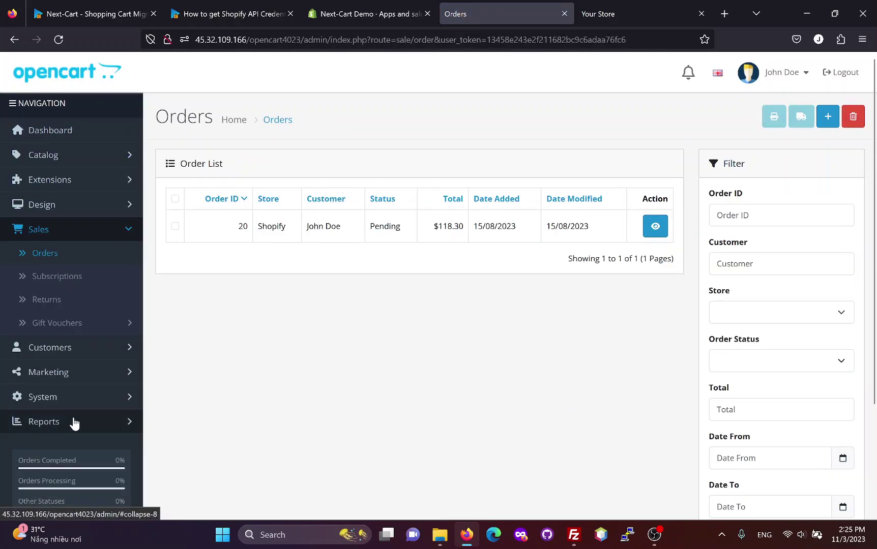
left_click(656, 226)
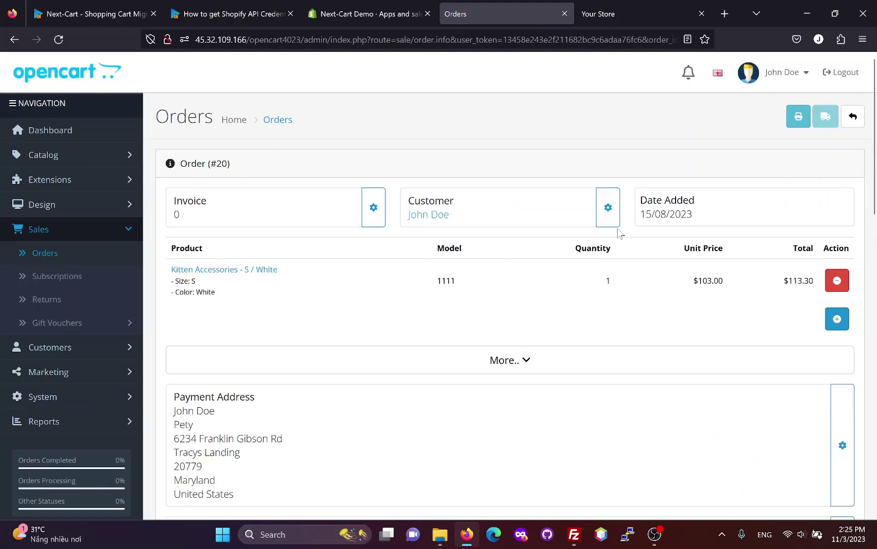
left_click_drag(219, 299, 172, 290)
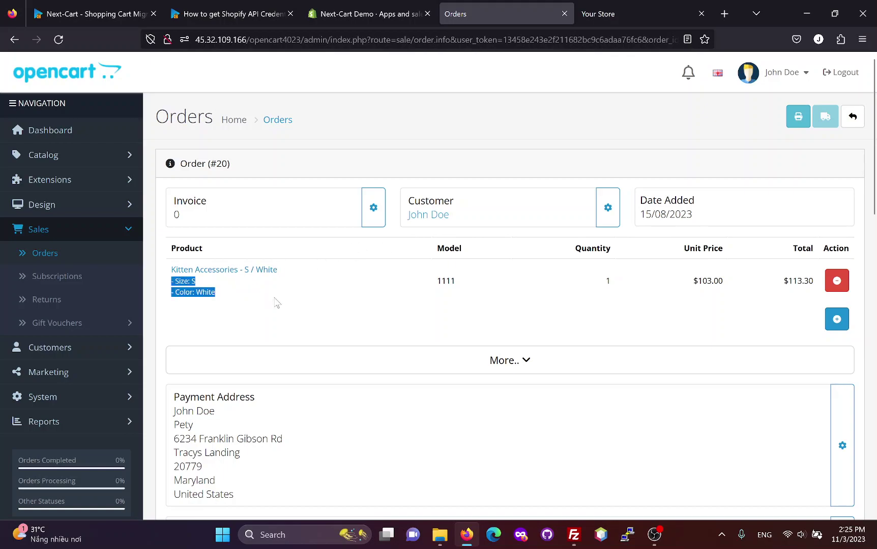
Examine the order's payment address, comment, totals and history
scroll(495, 330, "down", 3)
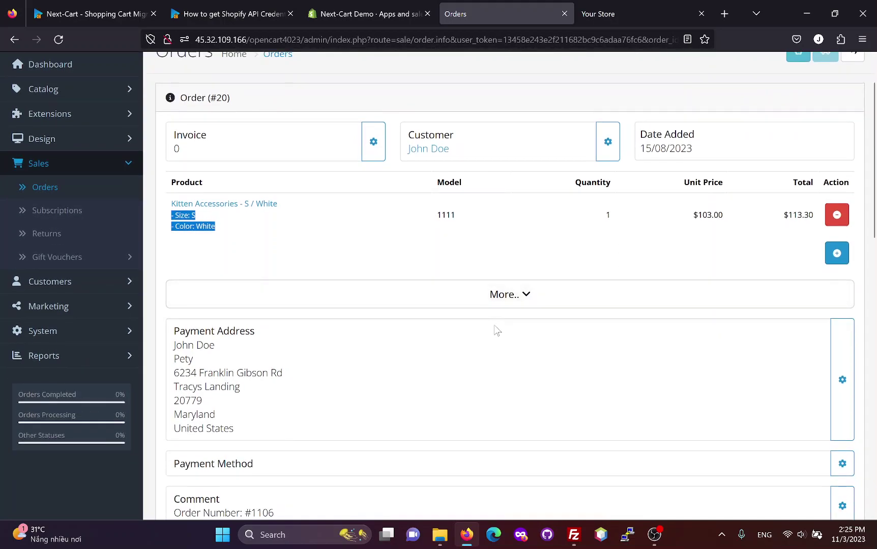
scroll(372, 364, "down", 1)
left_click_drag(279, 381, 251, 381)
scroll(773, 388, "down", 1)
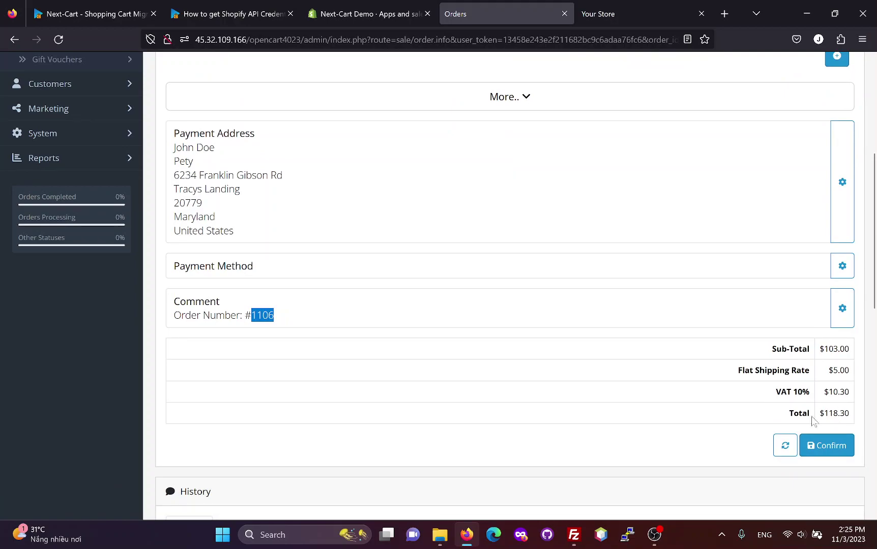
scroll(615, 417, "down", 3)
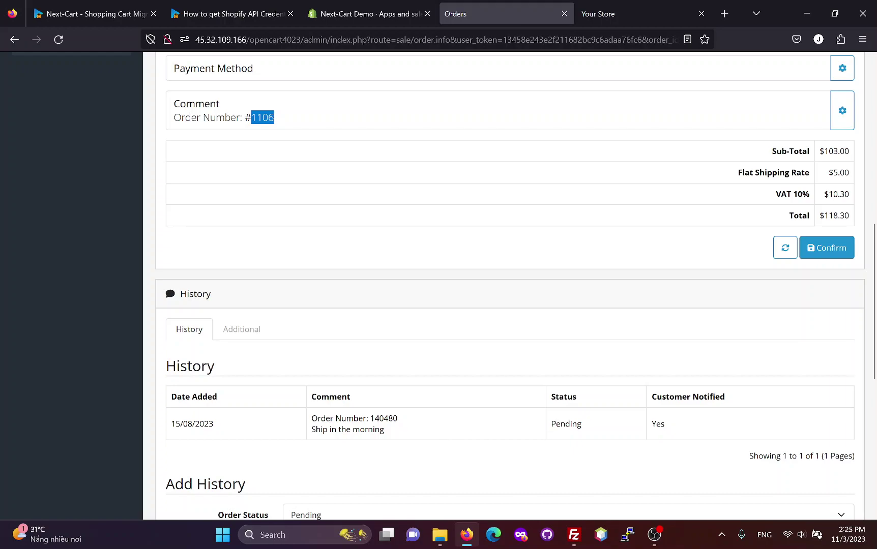
scroll(511, 424, "down", 4)
scroll(523, 415, "up", 7)
scroll(526, 409, "up", 3)
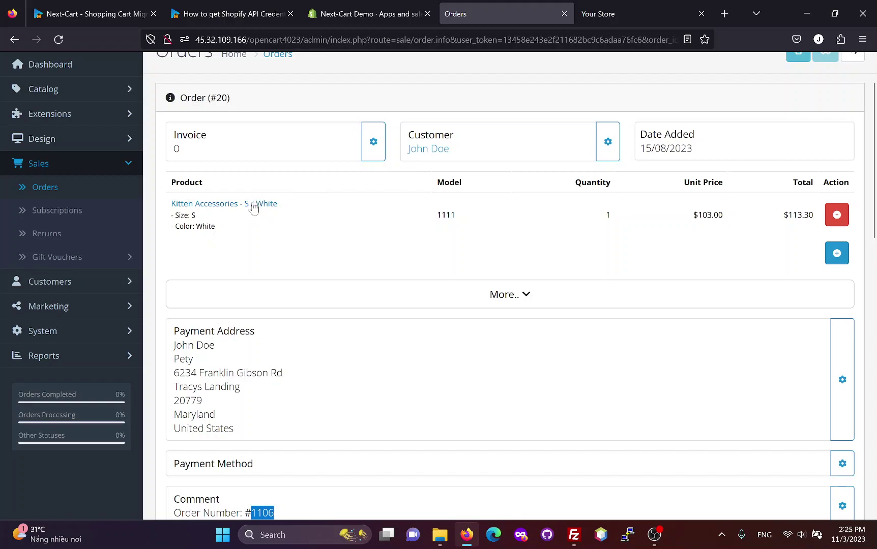
Open the ordered Kitten Accessories product in a separate tab and check its Size and Color options
middle_click(226, 208)
left_click(535, 12)
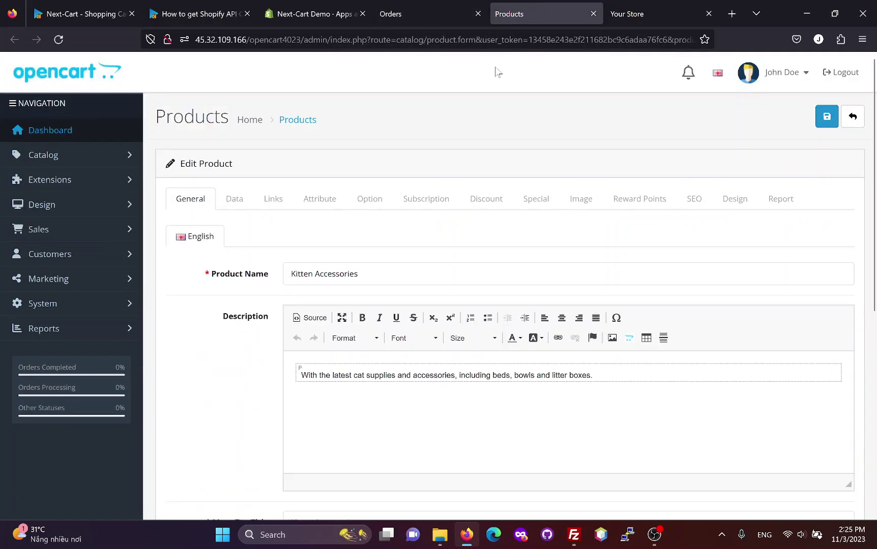
left_click(368, 198)
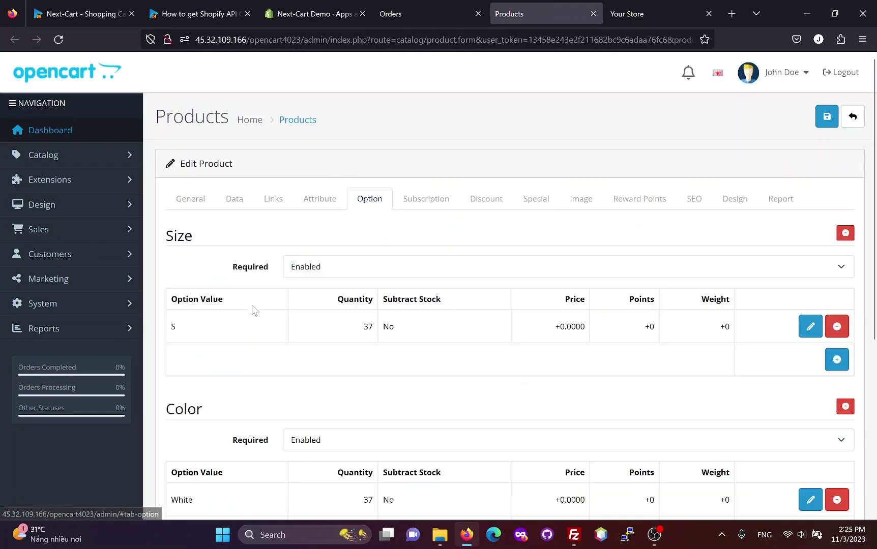
scroll(239, 407, "down", 2)
Return to the order, open its customer record in a separate tab and examine the general customer details
left_click(410, 14)
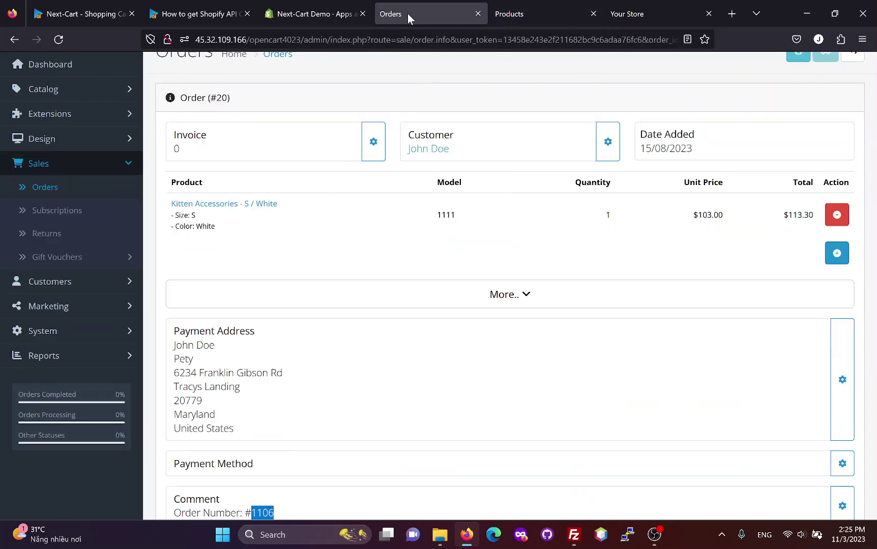
left_click(427, 148)
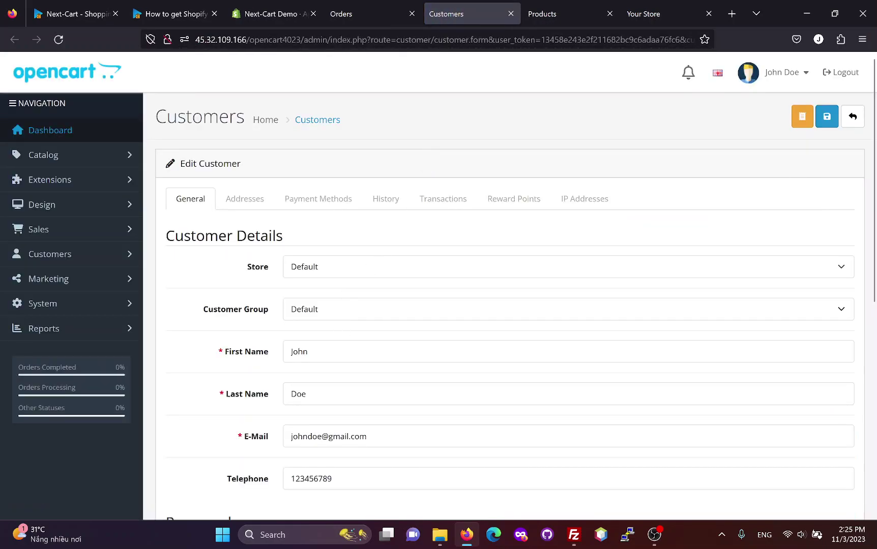
scroll(366, 323, "down", 4)
scroll(368, 378, "down", 3)
scroll(371, 397, "up", 4)
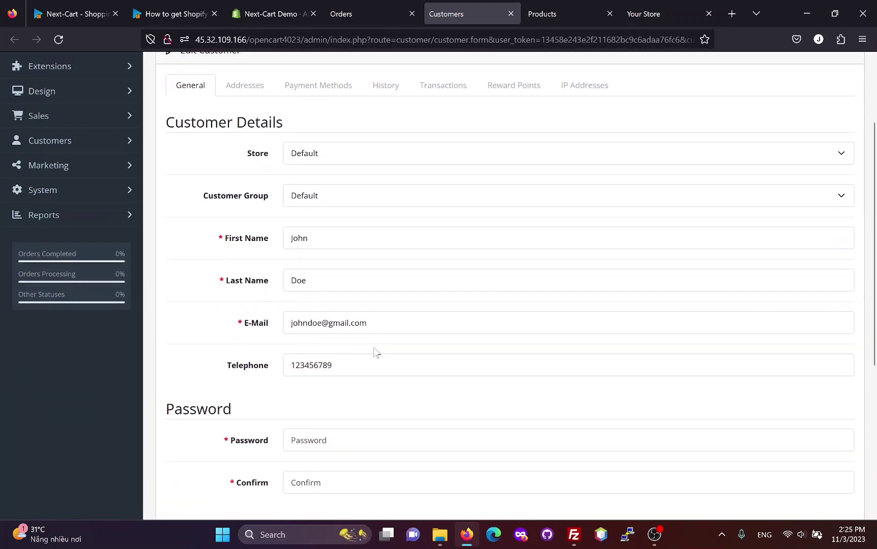
scroll(366, 329, "up", 2)
Examine the address saved in the customer record
left_click(238, 152)
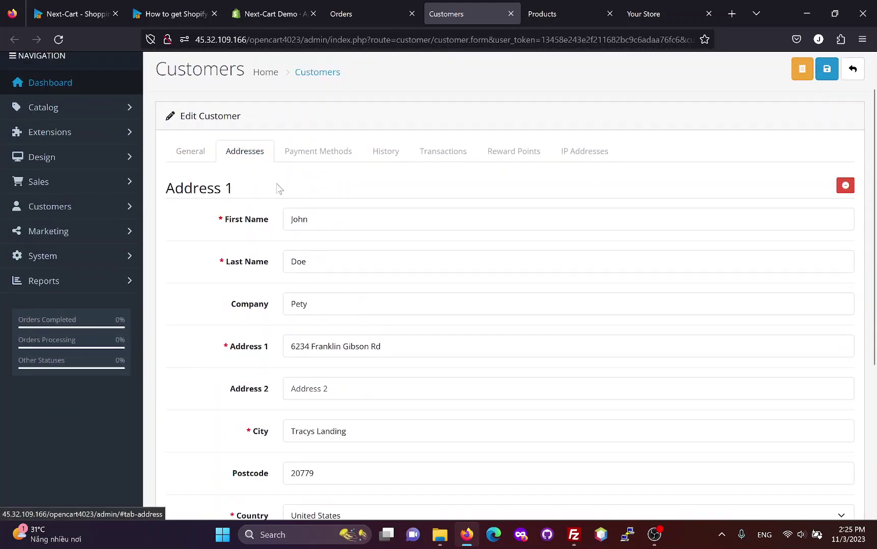
scroll(356, 356, "down", 1)
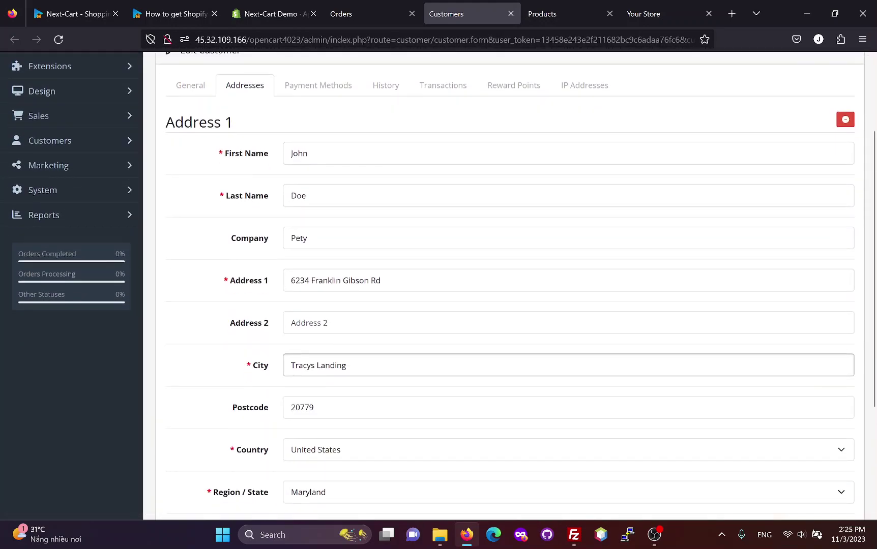
scroll(383, 373, "down", 3)
scroll(385, 356, "down", 1)
scroll(385, 352, "up", 5)
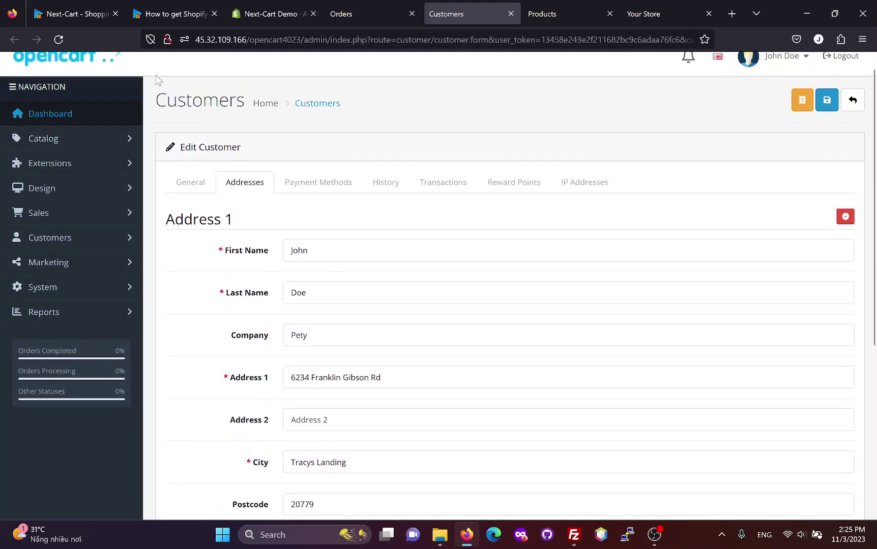
Return to the Next-Cart migration page and review the results for each migrated data type
left_click(87, 14)
scroll(469, 320, "down", 2)
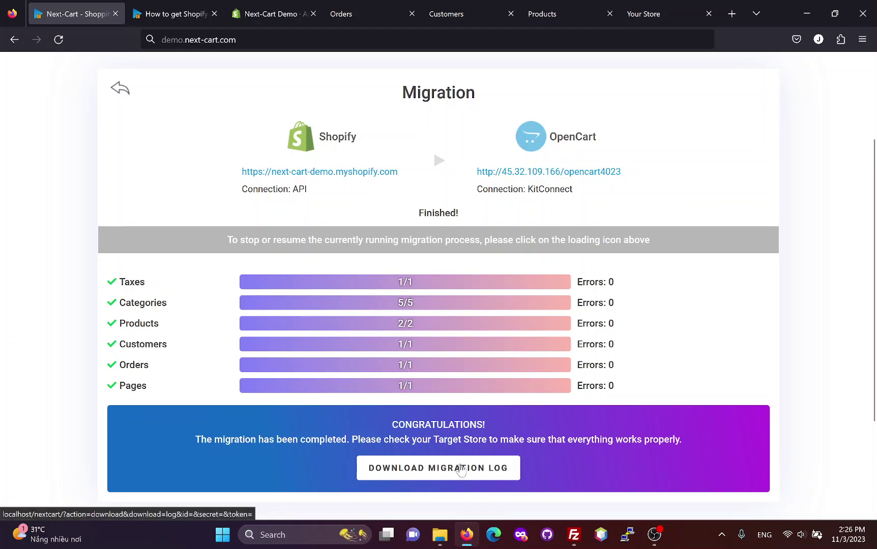
scroll(457, 411, "up", 2)
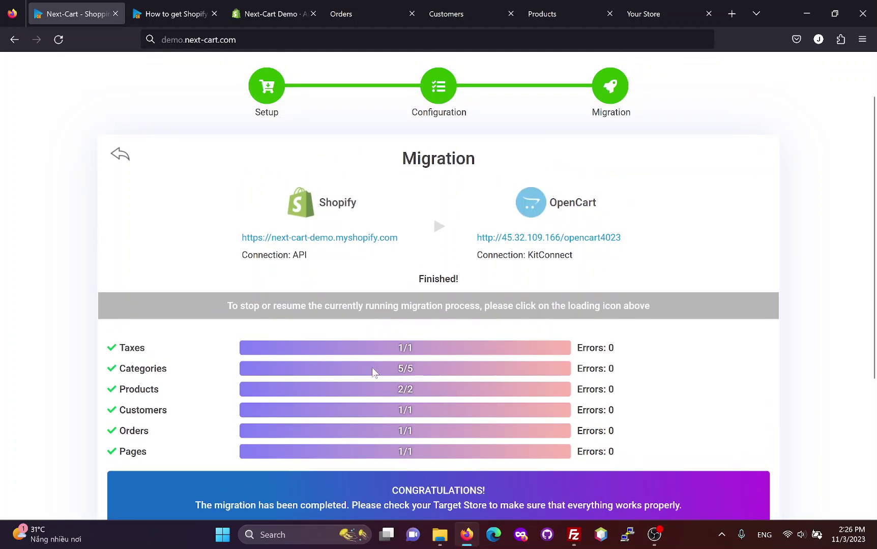
Switch to the Shopify API credentials article and go from there to the Next-Cart home page
left_click(173, 13)
scroll(160, 99, "up", 8)
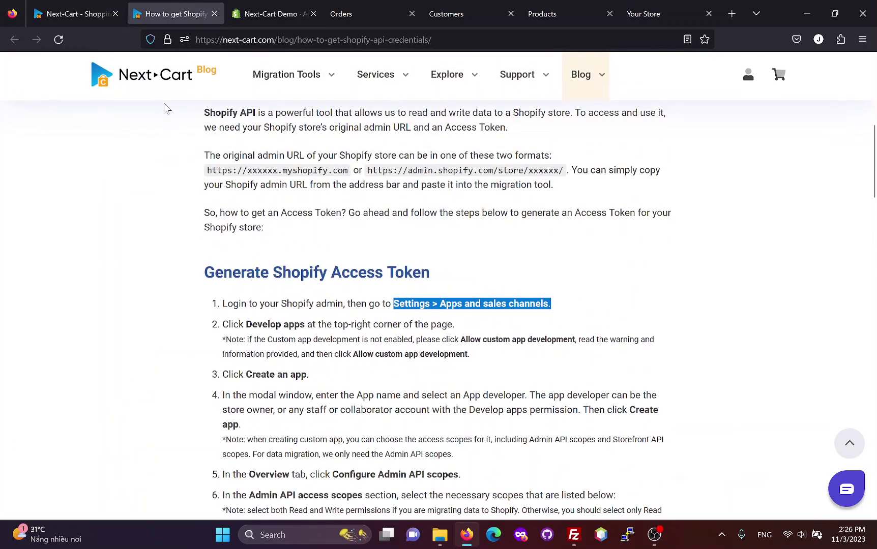
left_click(151, 88)
Choose Shopify as the source cart and OpenCart as the target cart, and open the details page for this migration
left_click(360, 230)
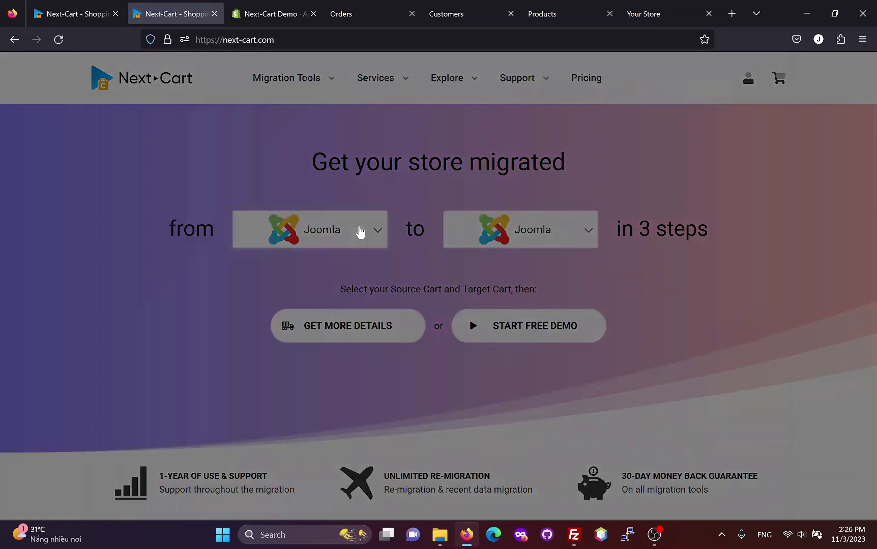
type("sh")
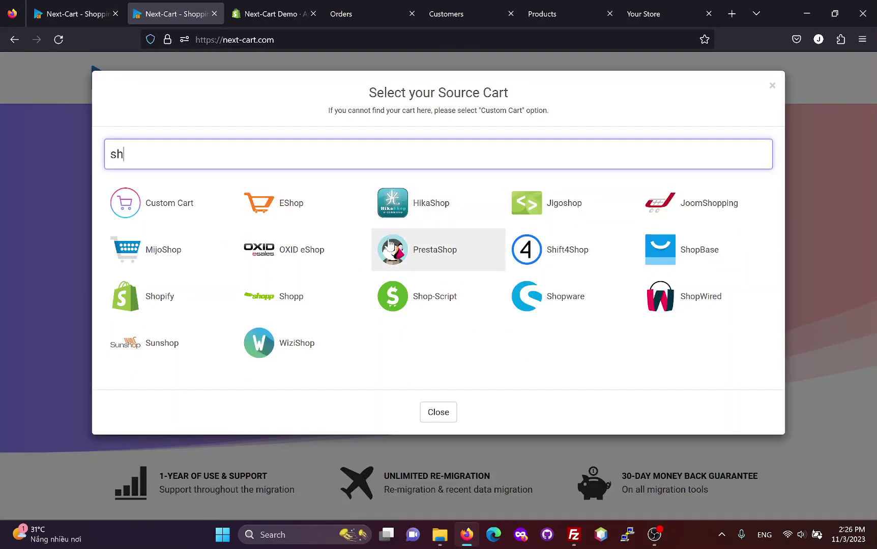
left_click(183, 291)
left_click(497, 238)
type("op")
left_click(310, 212)
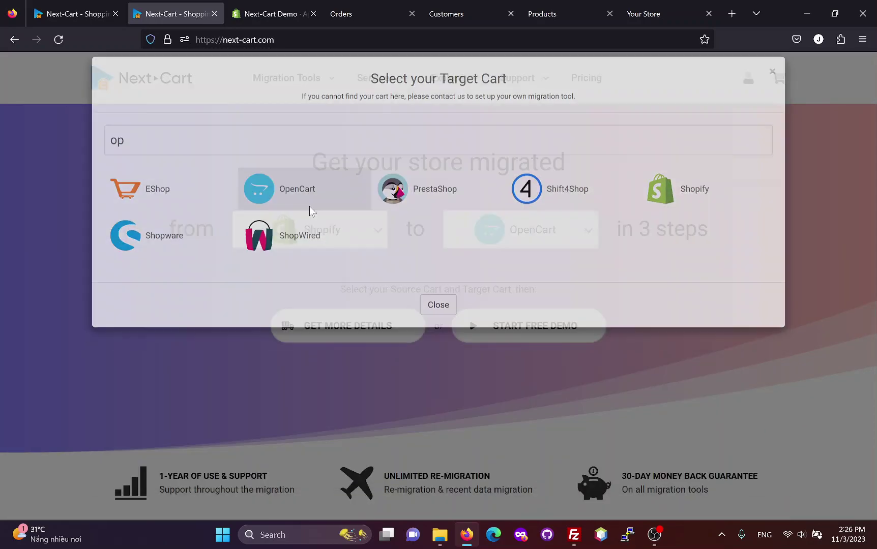
left_click(360, 330)
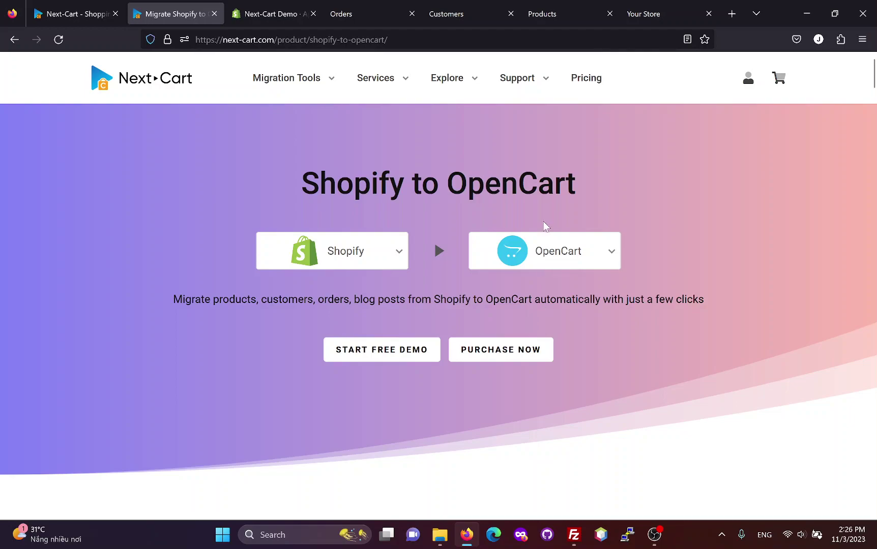
Show the support channels offered on the Next-Cart site
mouse_move(524, 91)
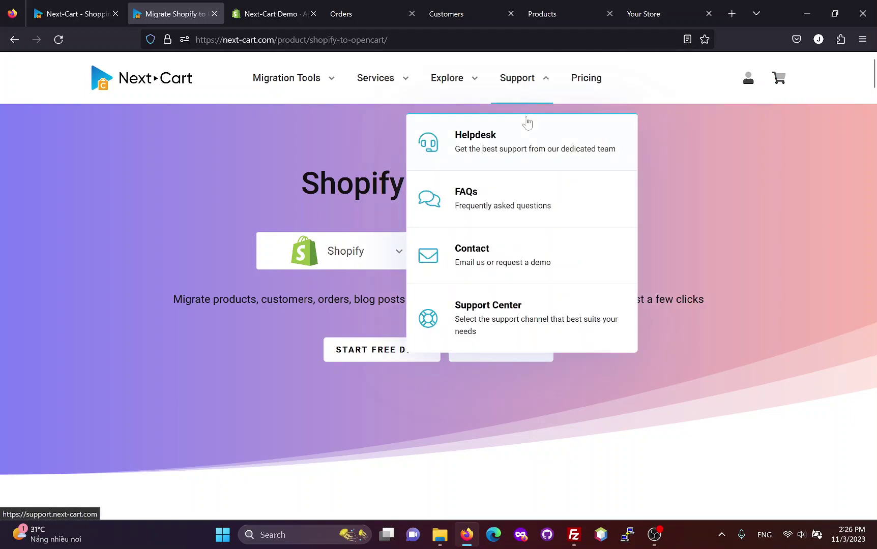